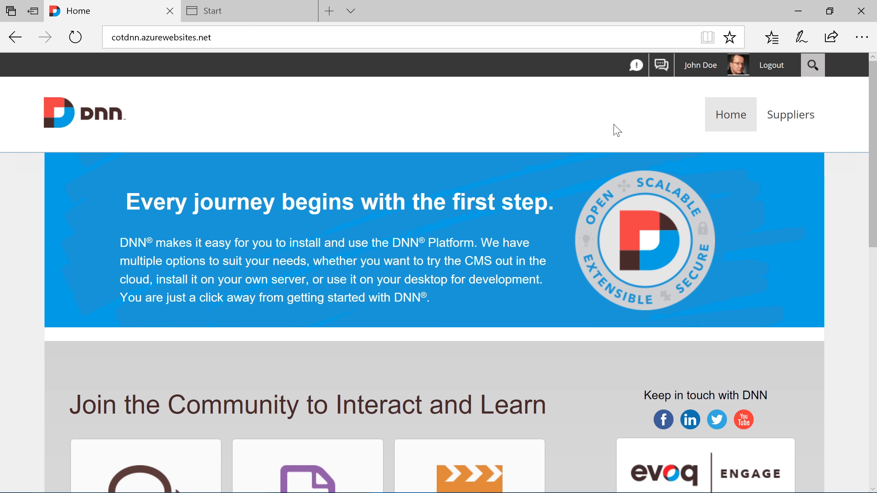
- Add and save a new supplier Code On Time located in San Diego, CA, USA
left_click(789, 125)
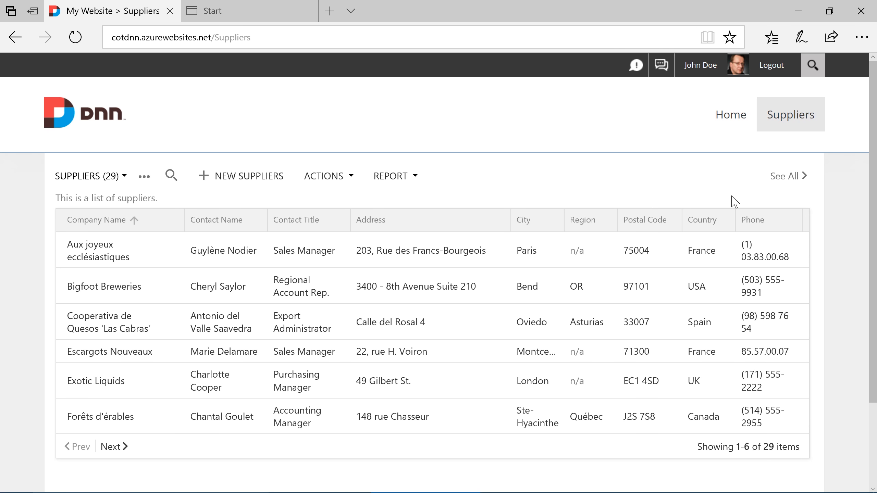
left_click(265, 183)
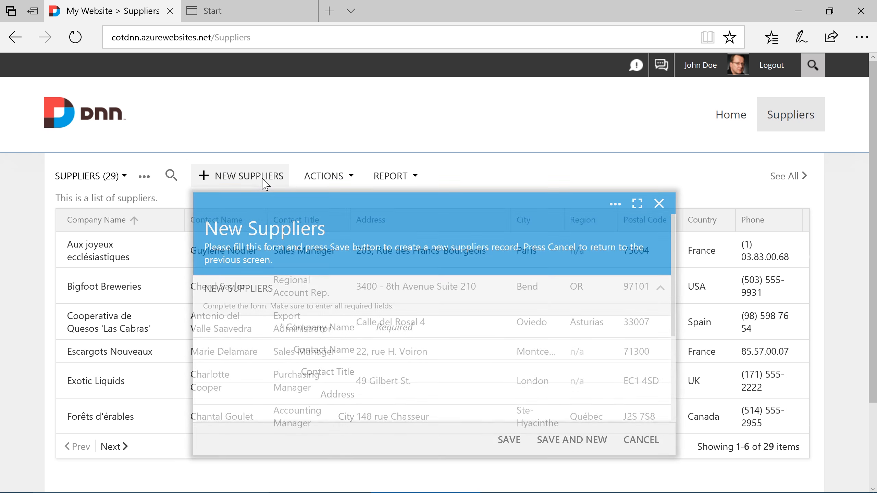
type("Code On Ti")
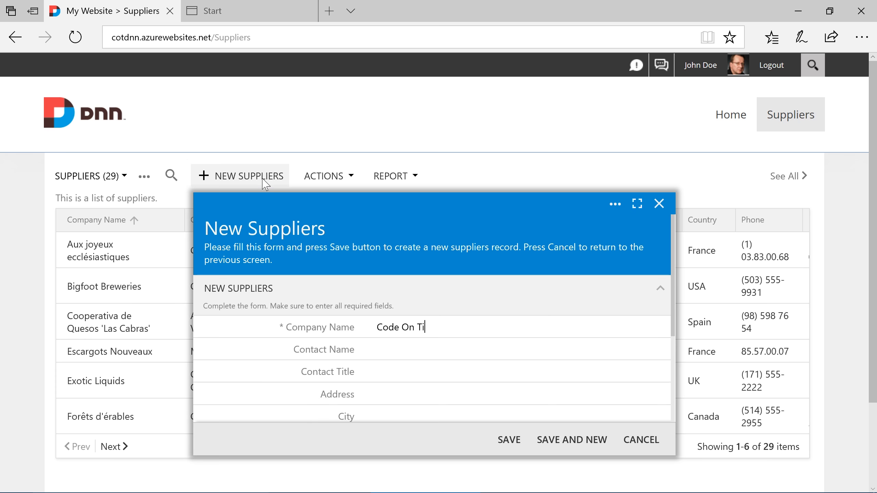
type("me")
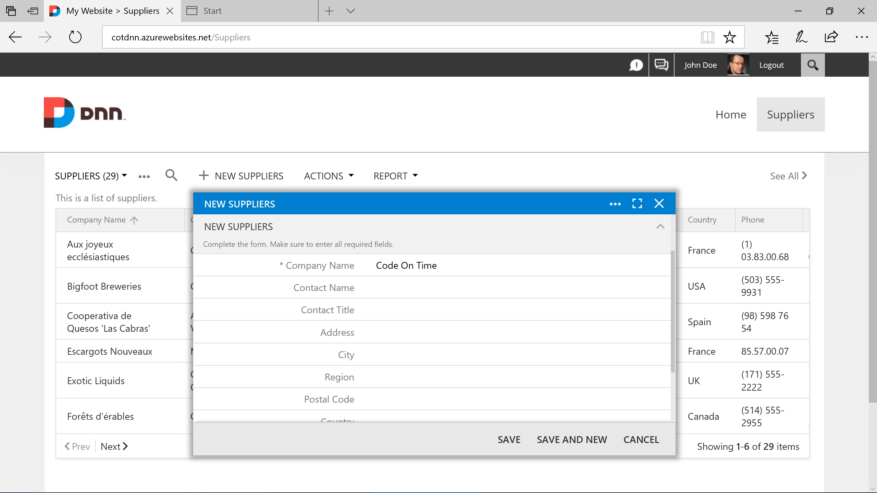
type("San Diego")
key("Tab")
type("CA")
key("Tab")
key("Tab")
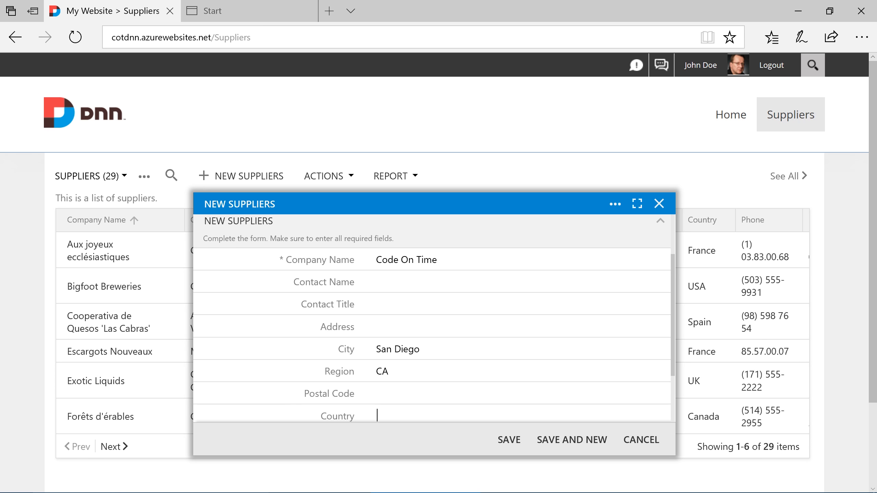
type("USA")
scroll(393, 352, "down", 3)
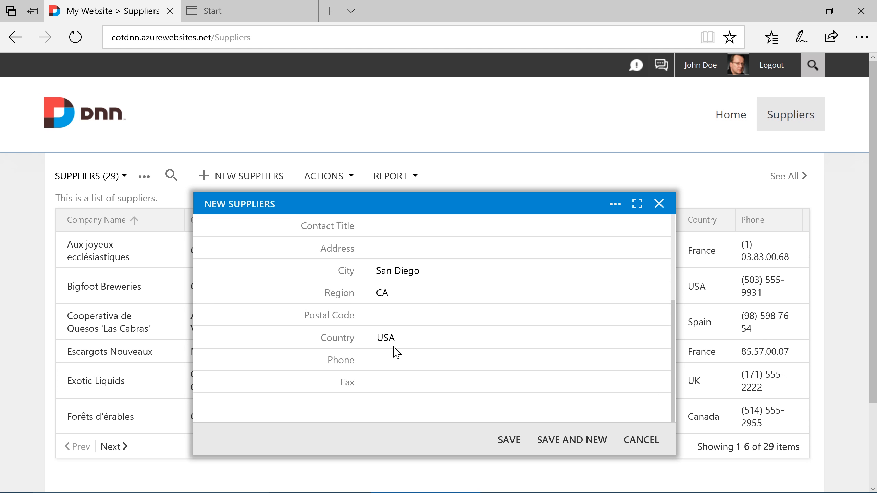
left_click(517, 443)
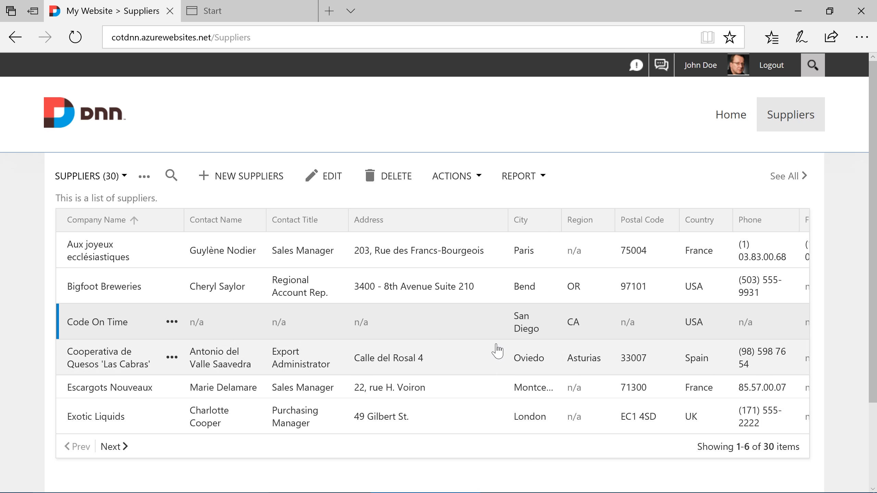
- Start product Premium App Builder for Code On Time and create a new Software category
left_click(494, 330)
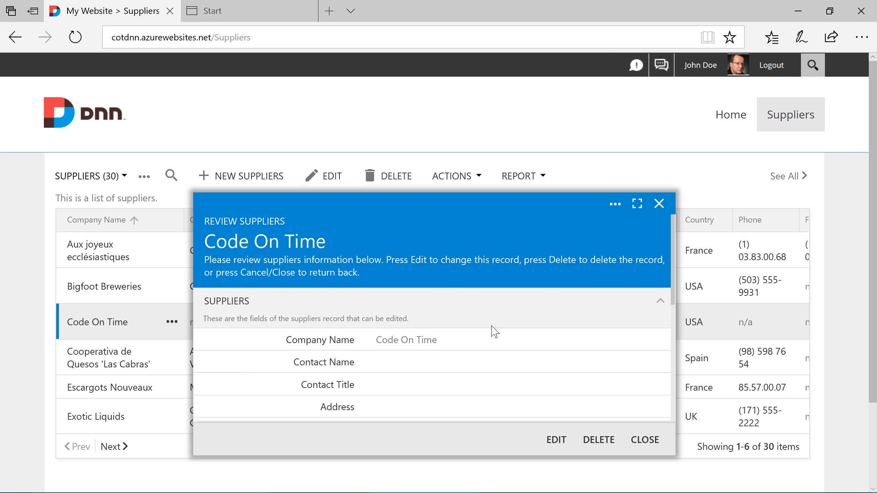
scroll(494, 331, "down", 5)
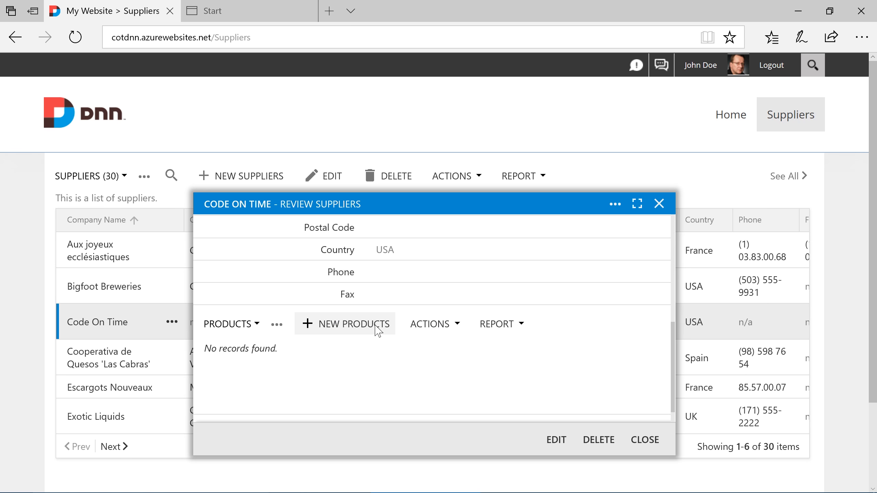
left_click(378, 331)
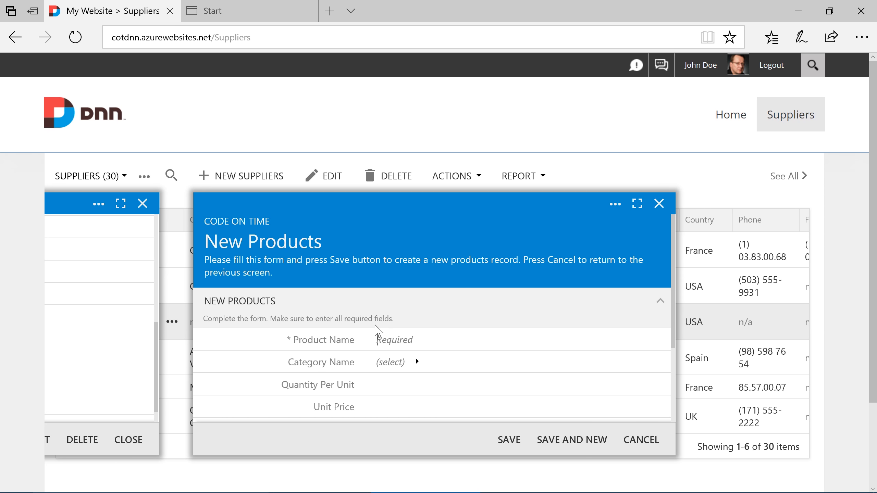
type("Premium App Builder")
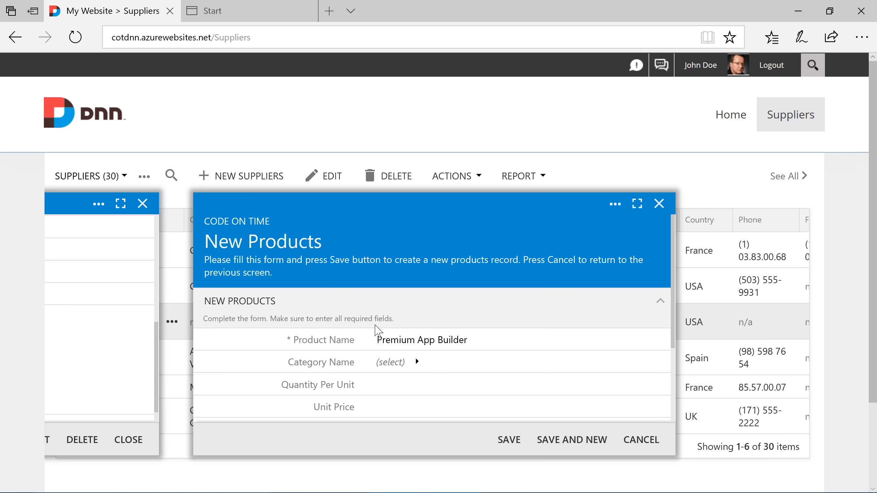
key("Tab")
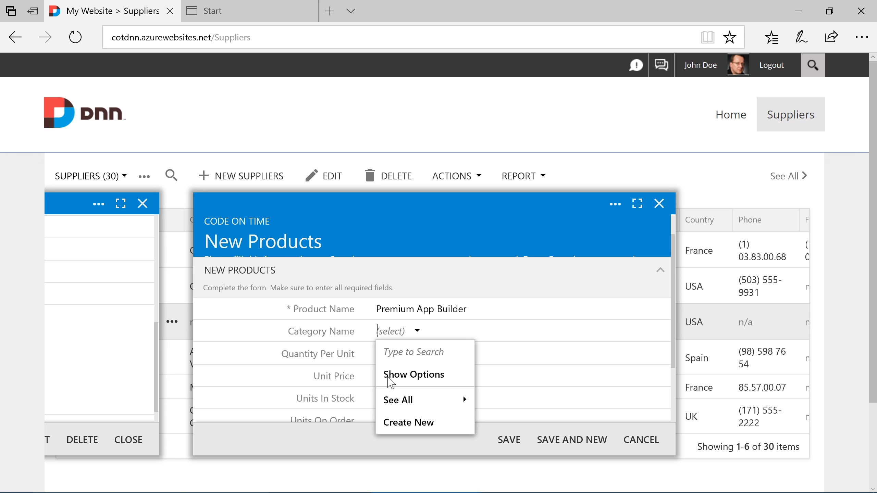
type("Software")
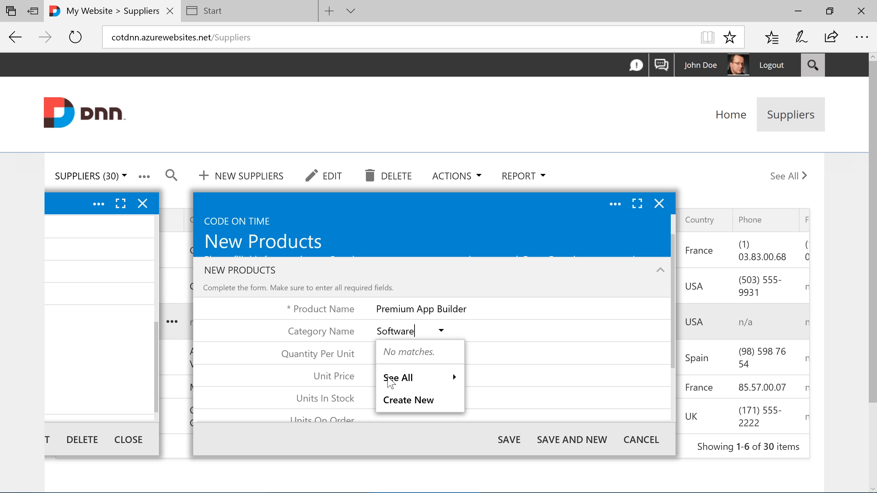
left_click(395, 402)
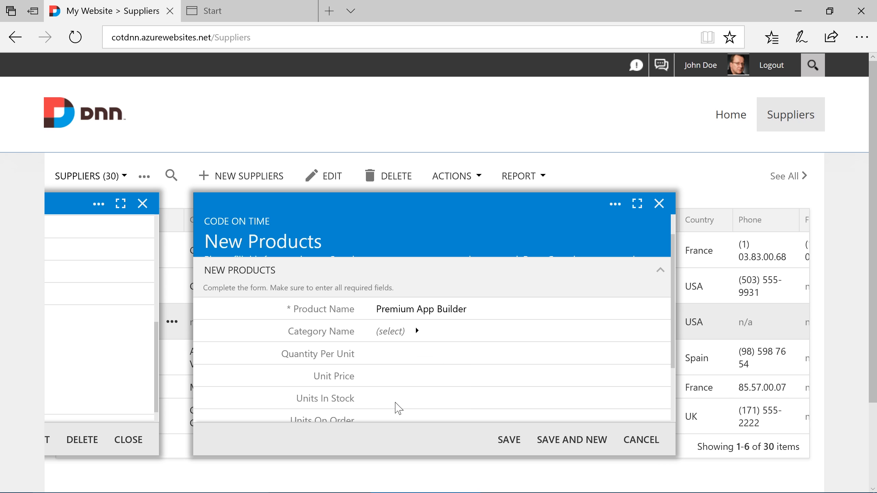
- Attach Software-and-Application-Security.jpg as the Software category picture and save the category
scroll(397, 409, "down", 2)
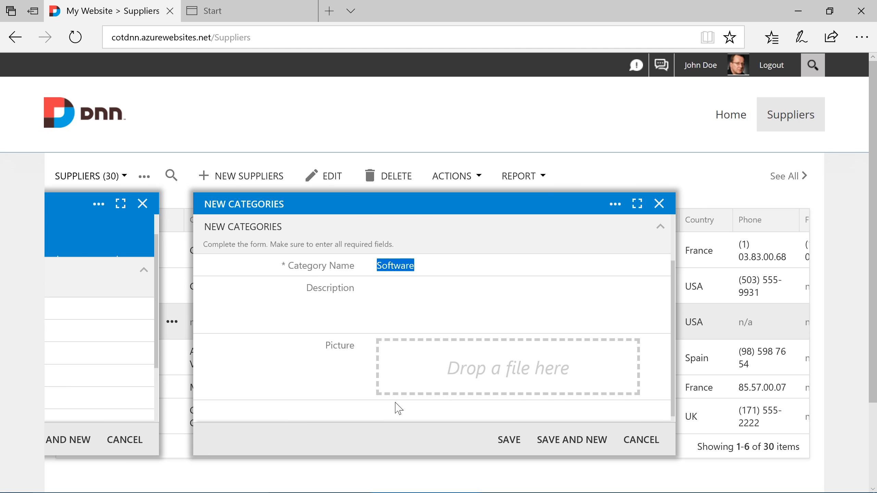
left_click(399, 378)
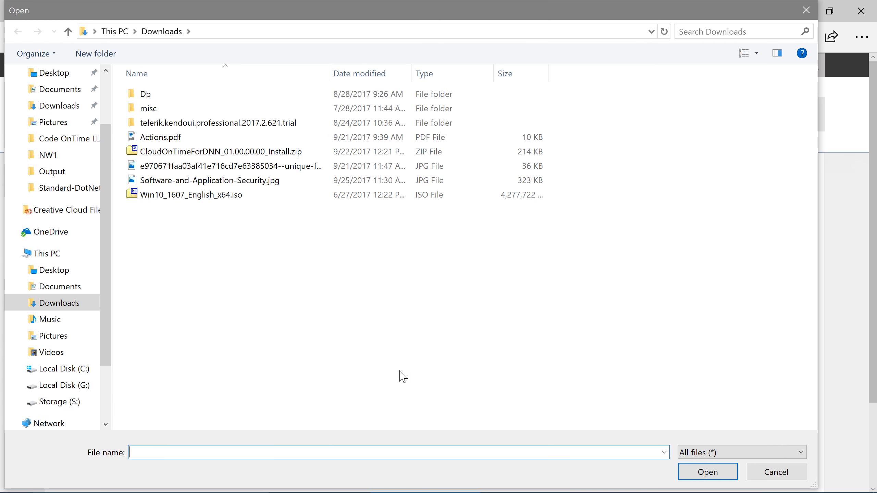
double_click(296, 183)
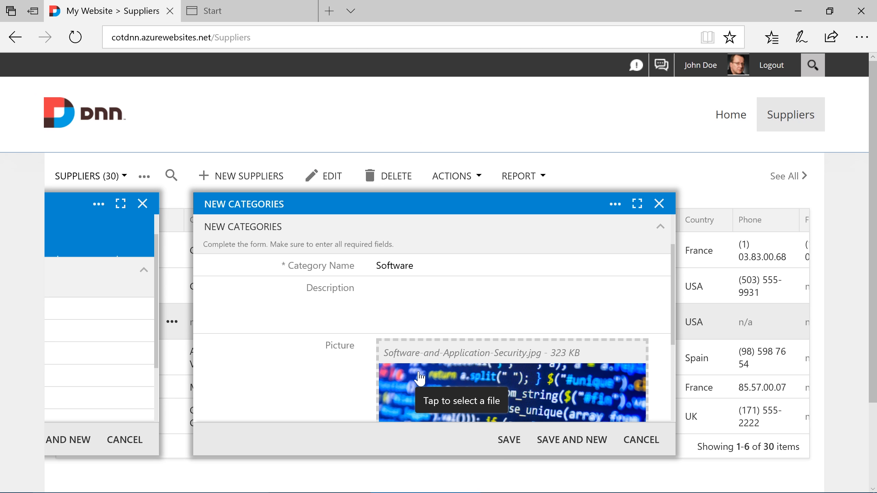
left_click(509, 440)
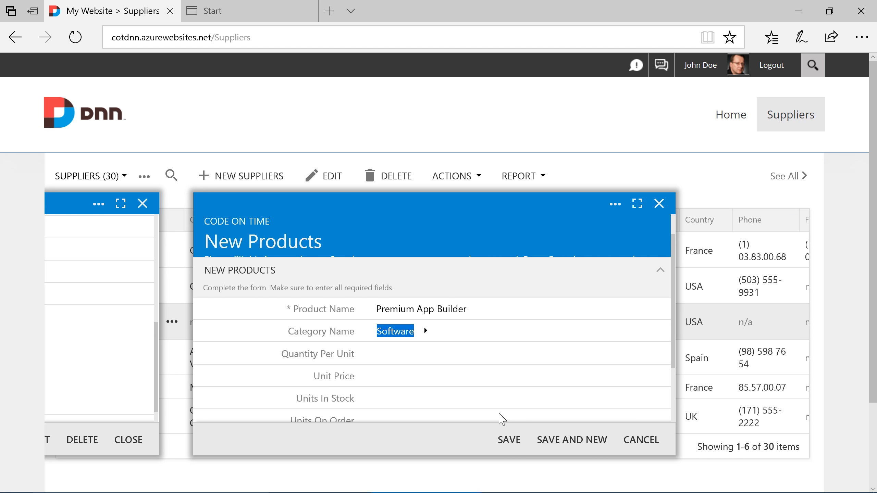
- Price Premium App Builder at $899.00, save it, and start another product
left_click(442, 376)
type("899")
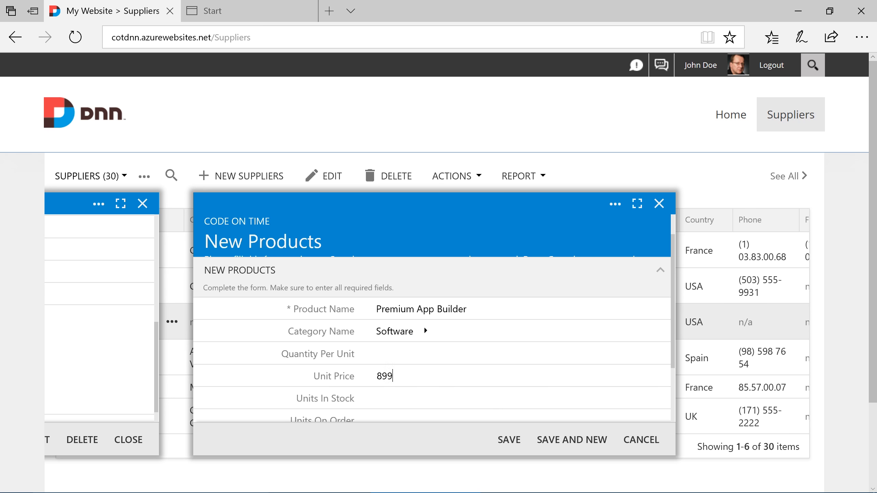
key("Tab")
left_click(569, 448)
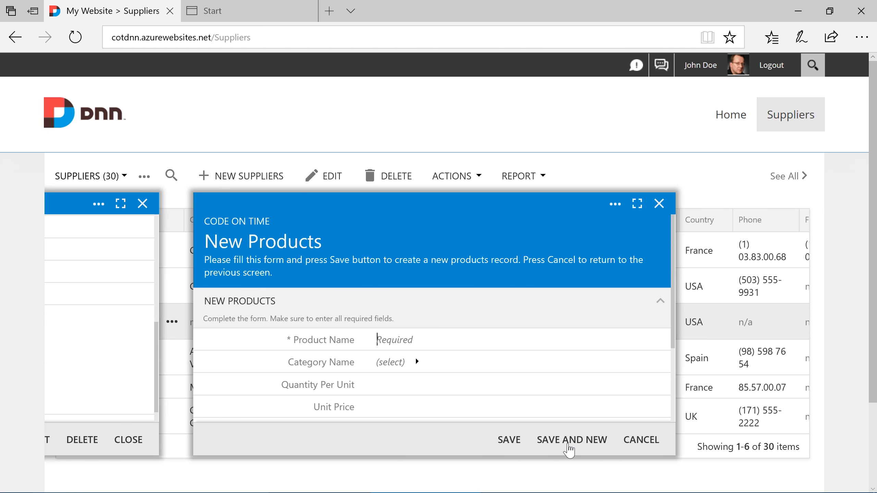
- Save product Unlimited App Builder in the Software category at $1,699.00
type("Unlimited App Builder")
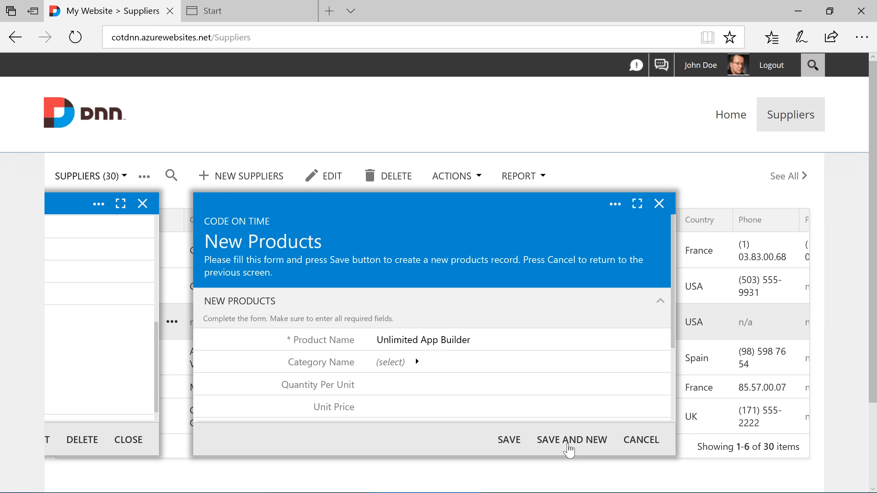
key("Tab")
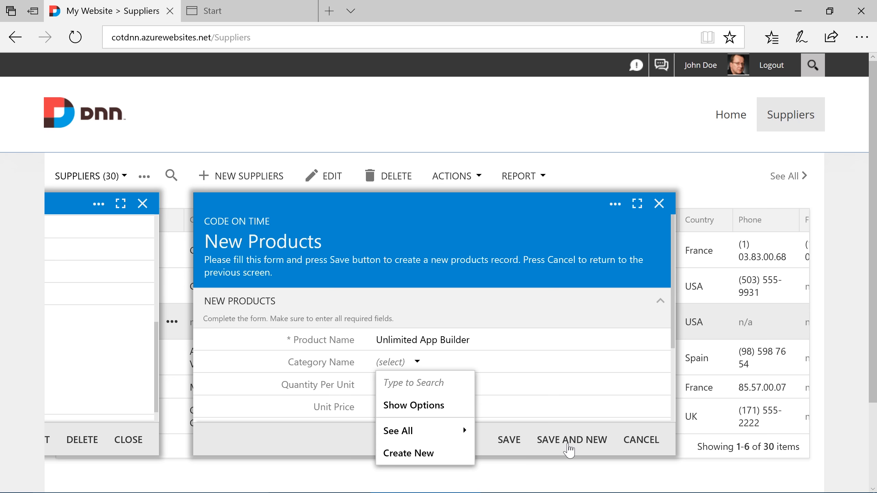
type("Software")
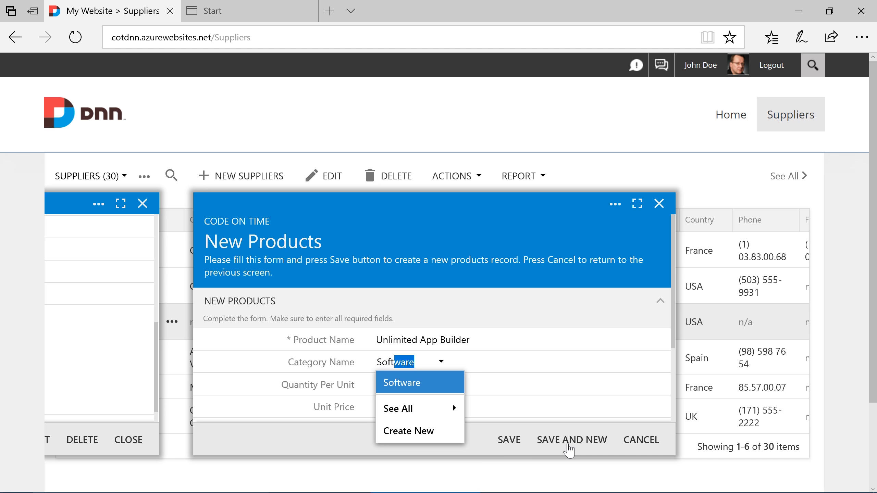
key("Return")
key("Tab")
type("1699")
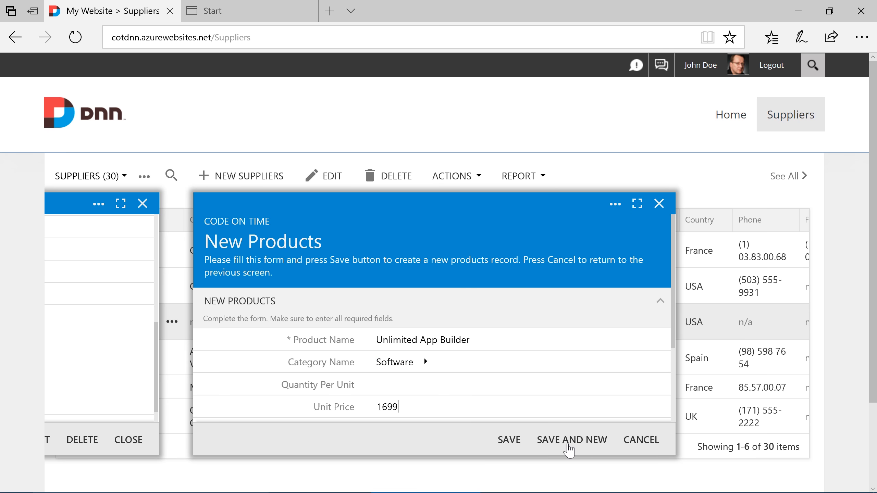
key("Tab")
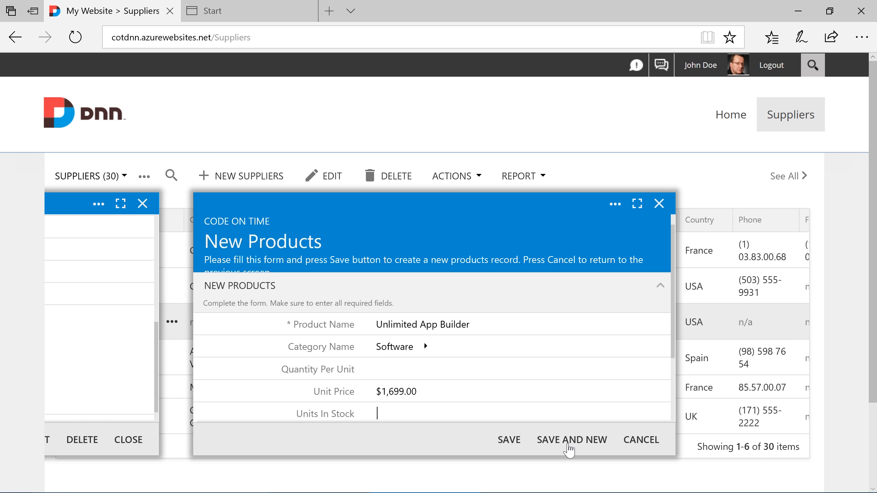
left_click(509, 440)
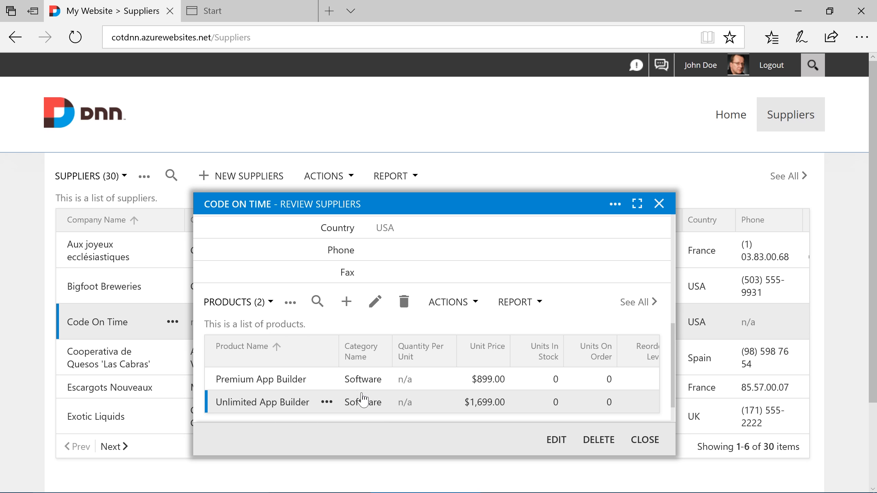
- Log in to DNNAPP via DotNetNuke with the portal username and password, declining to save the password
left_click(266, 20)
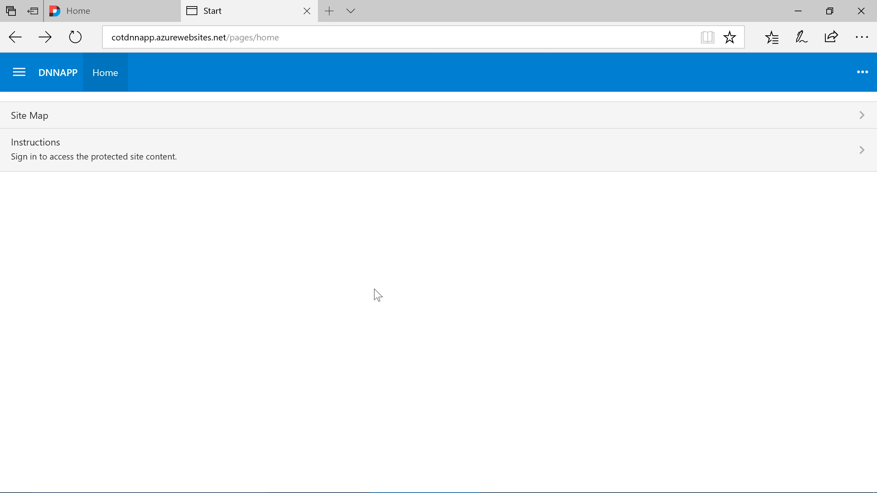
left_click(328, 165)
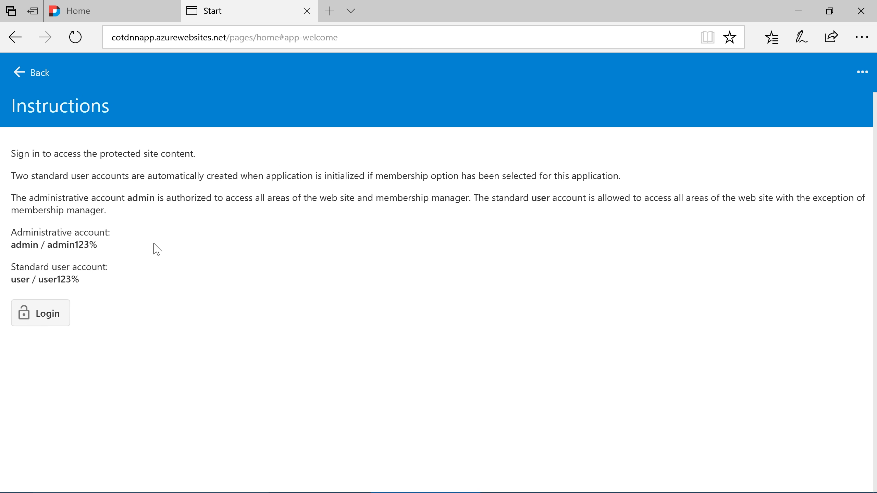
left_click(62, 310)
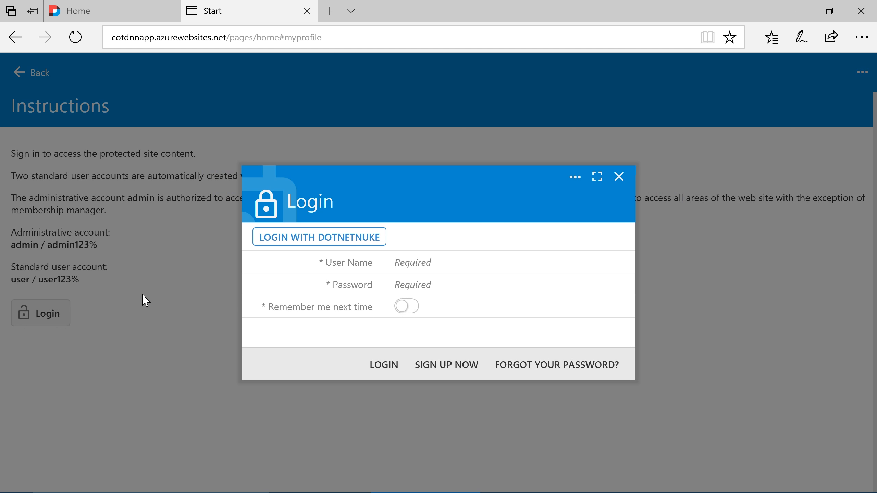
left_click(270, 242)
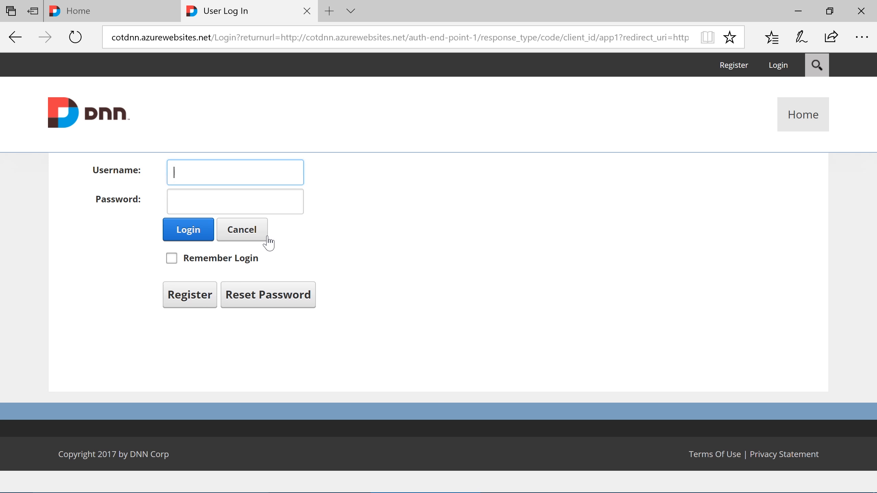
type("johndoe")
key("Tab")
type("••••••••••")
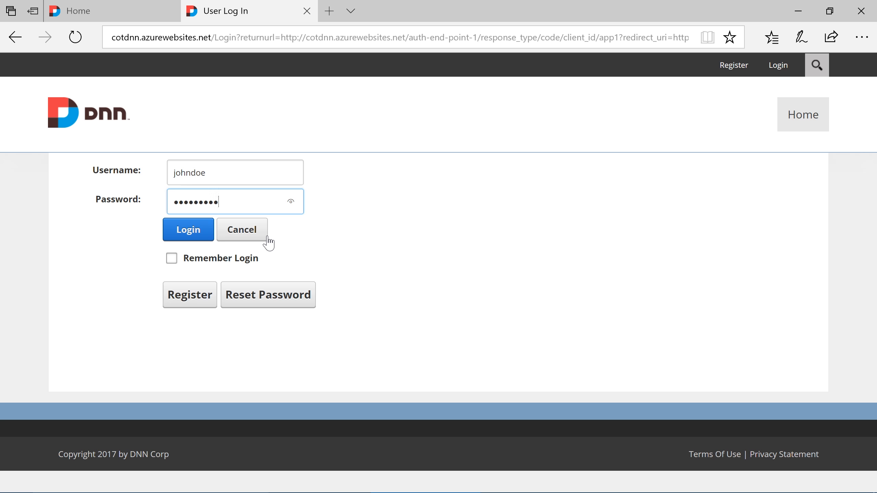
left_click(195, 234)
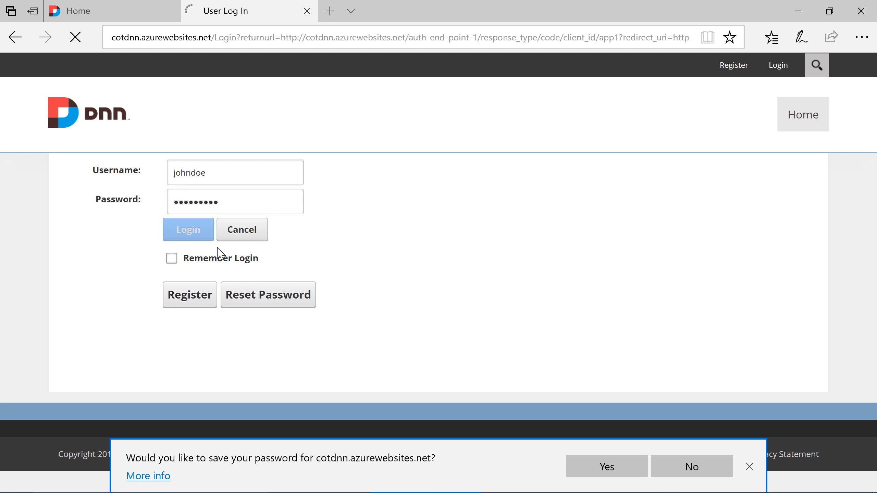
left_click(749, 467)
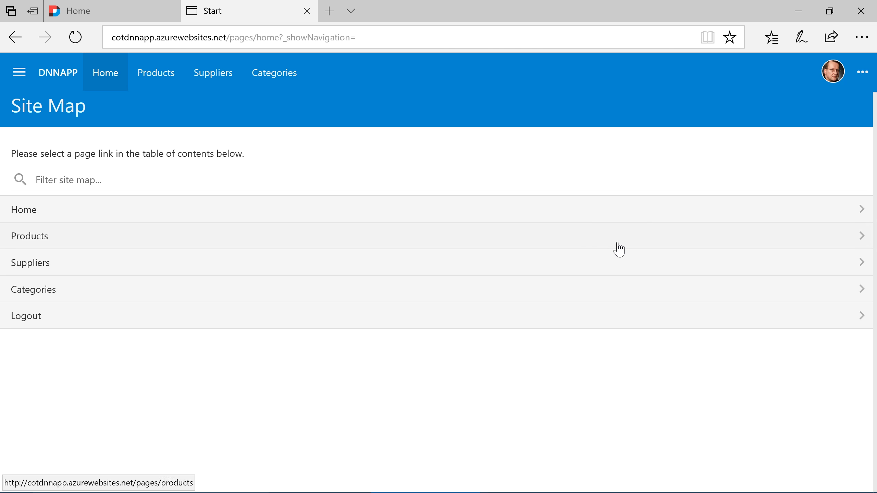
- Open Code On Time on the Suppliers page, view Premium App Builder's details, then return to the supplier
left_click(831, 72)
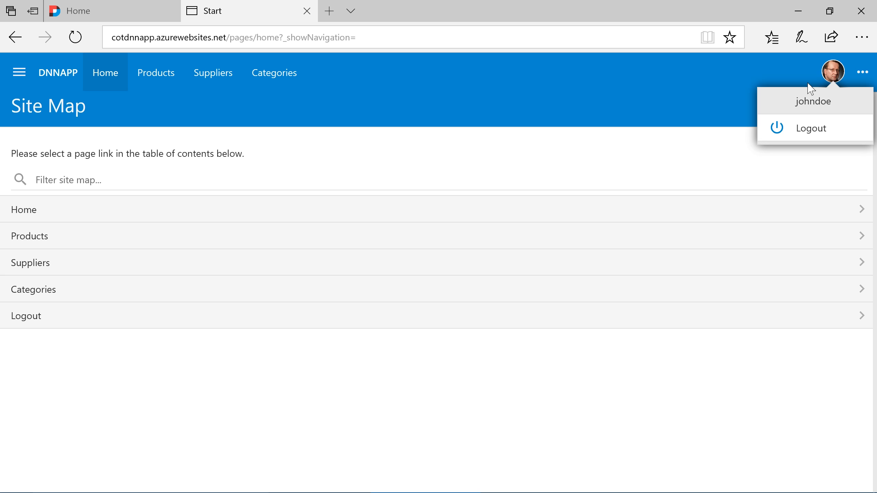
left_click(269, 104)
left_click(219, 82)
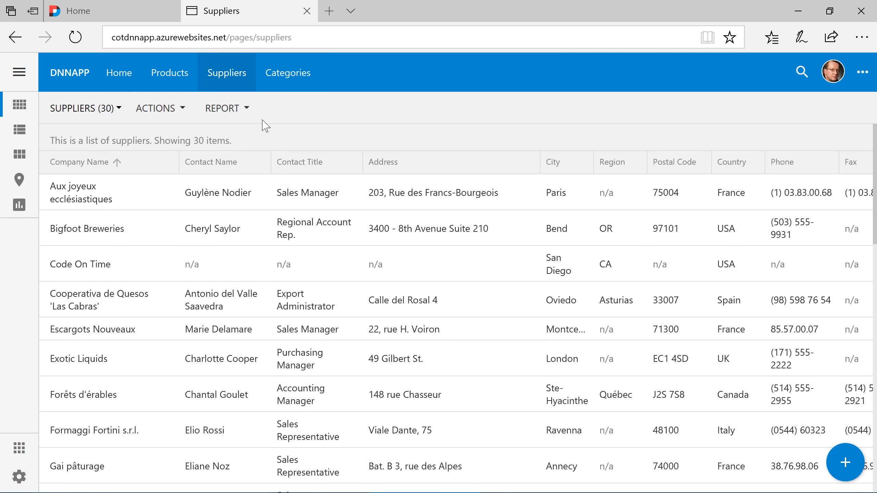
left_click(254, 264)
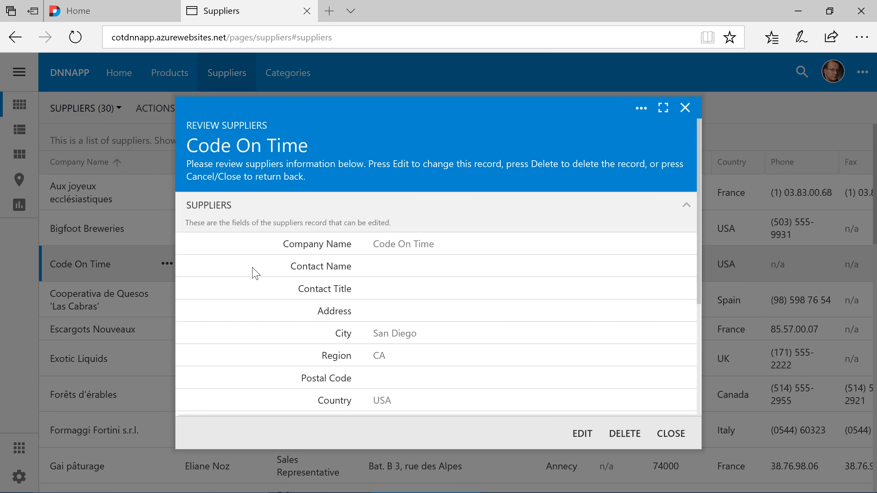
scroll(256, 273, "down", 5)
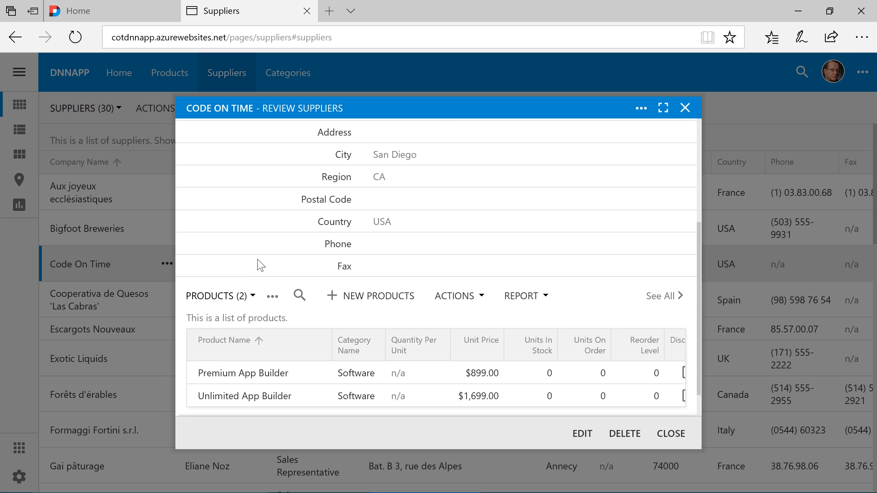
left_click(373, 379)
scroll(369, 378, "down", 1)
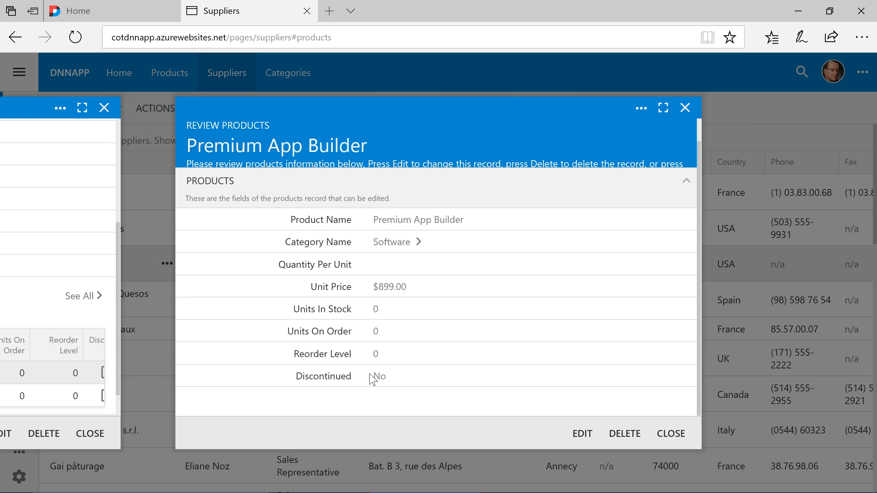
key("alt+Left")
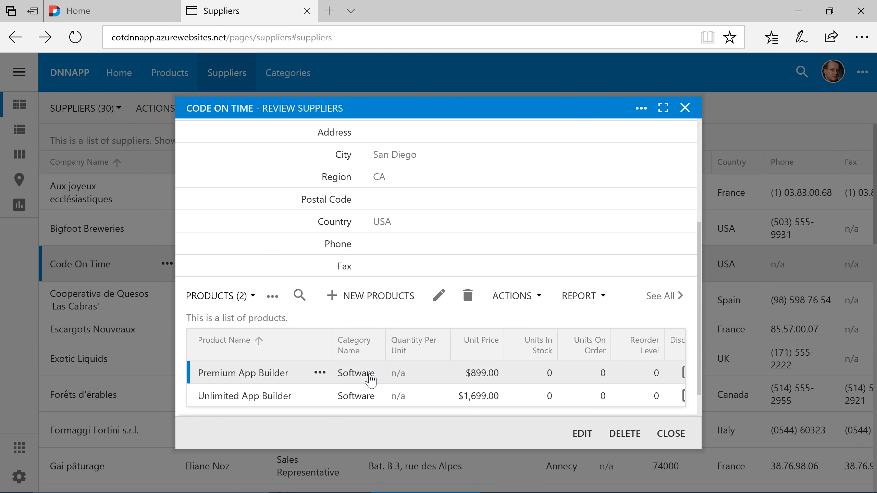
- Save product Premium Support - 5 Incidents: category Software, quantity 5, unit price 549
left_click(373, 306)
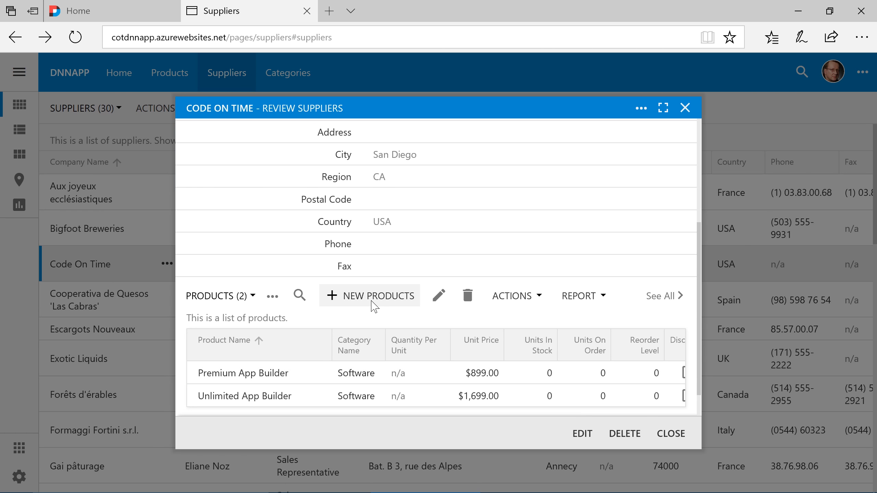
type("Premium Support")
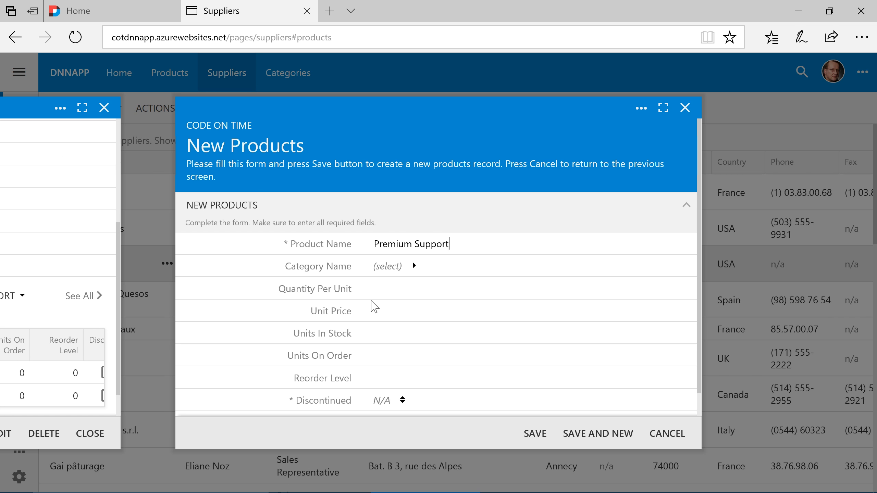
type(" - 5 Incidents")
key("Tab")
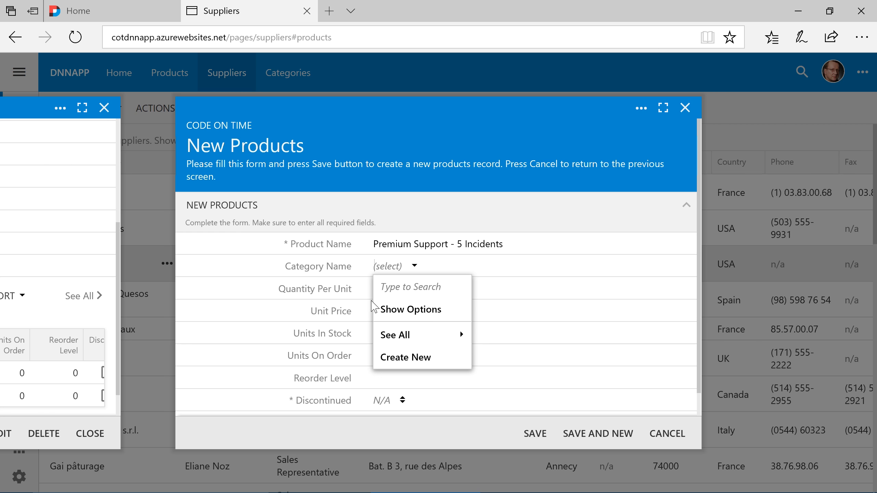
type("software")
key("Return")
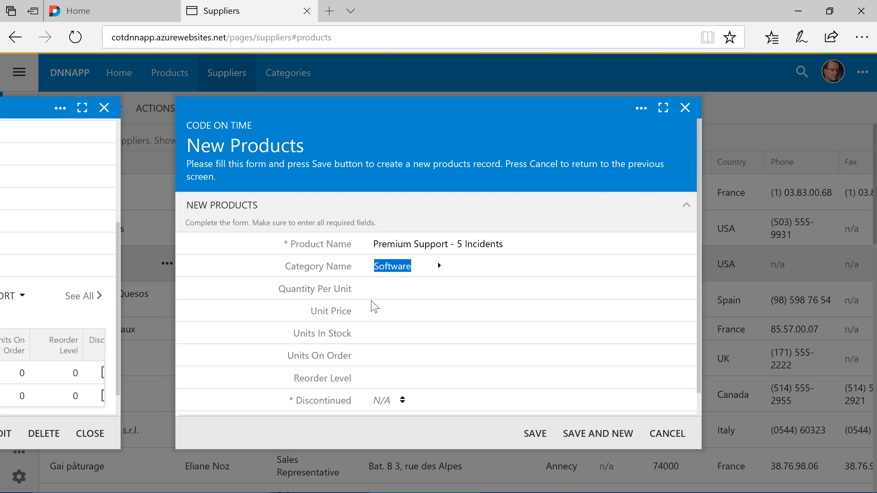
key("Tab")
type("5")
key("Tab")
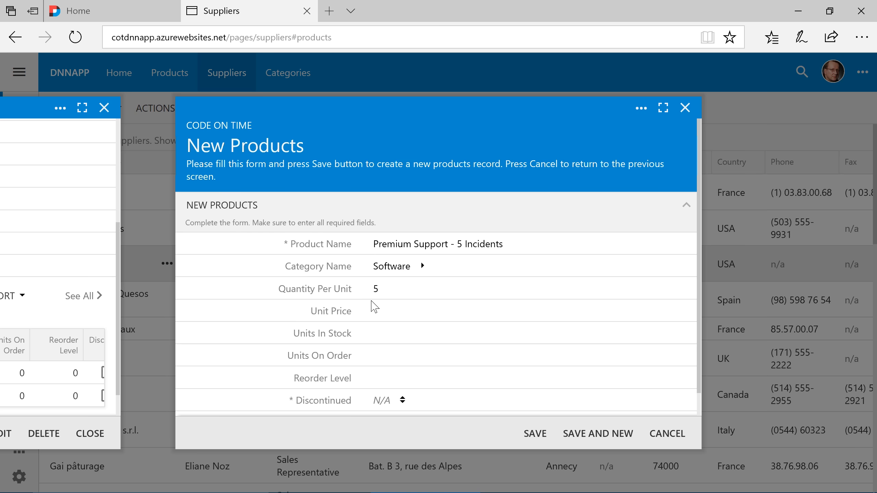
type("549")
key("Tab")
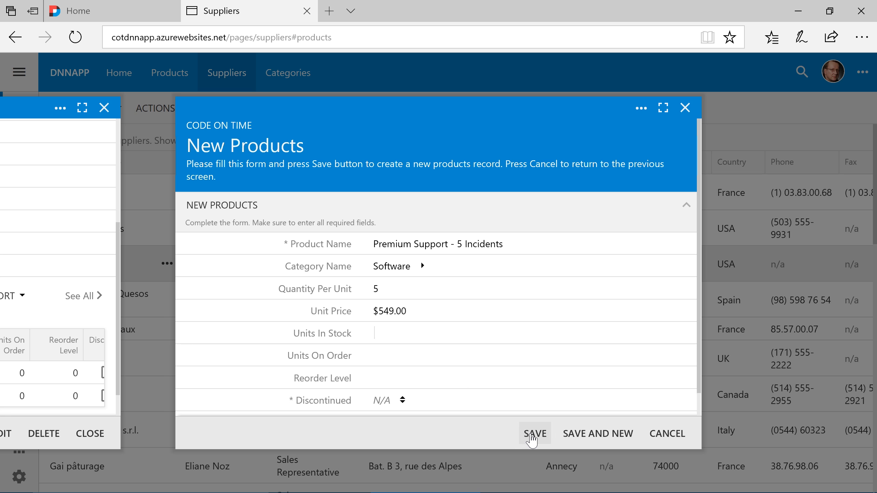
left_click(535, 434)
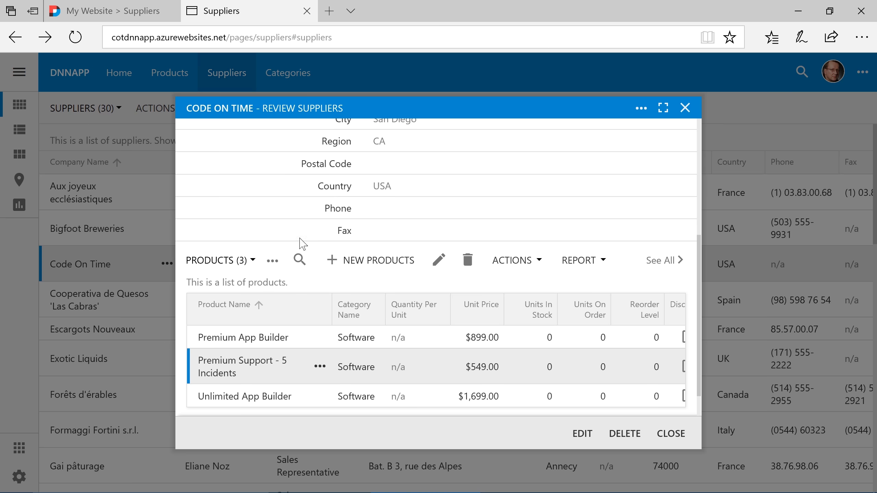
- Refresh the Code On Time products list on the DNN Suppliers page to show the third product
left_click(114, 12)
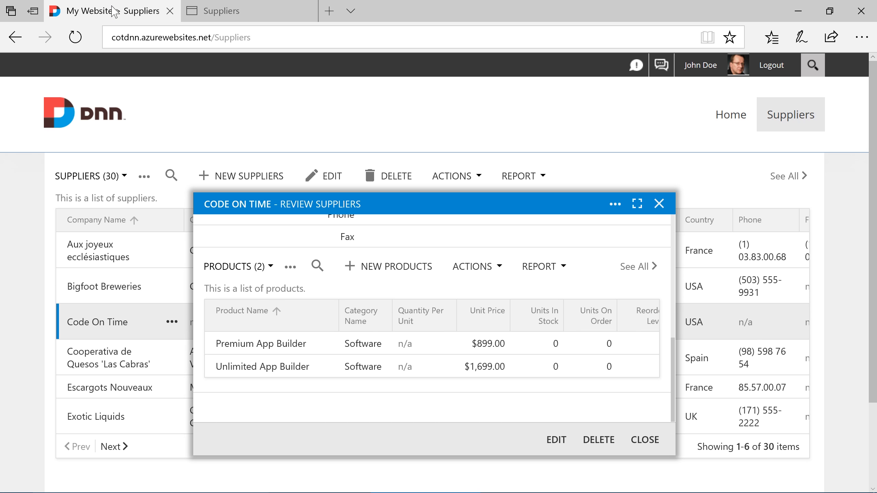
left_click(259, 266)
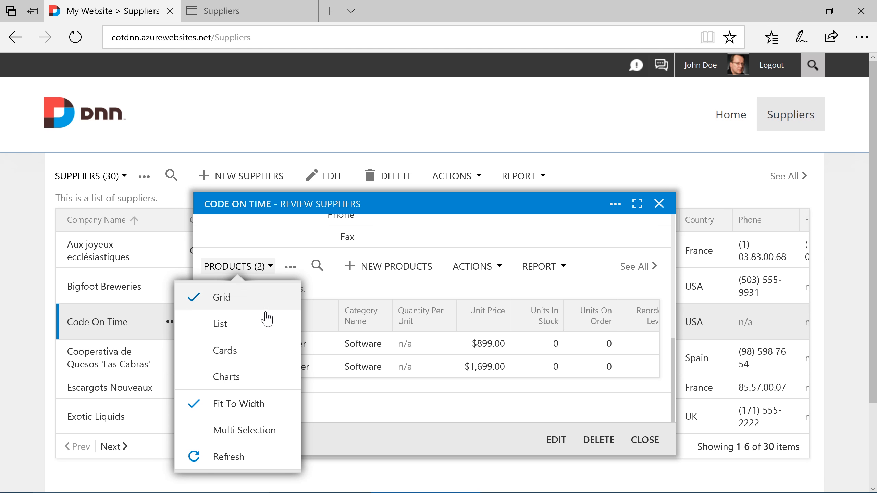
left_click(283, 458)
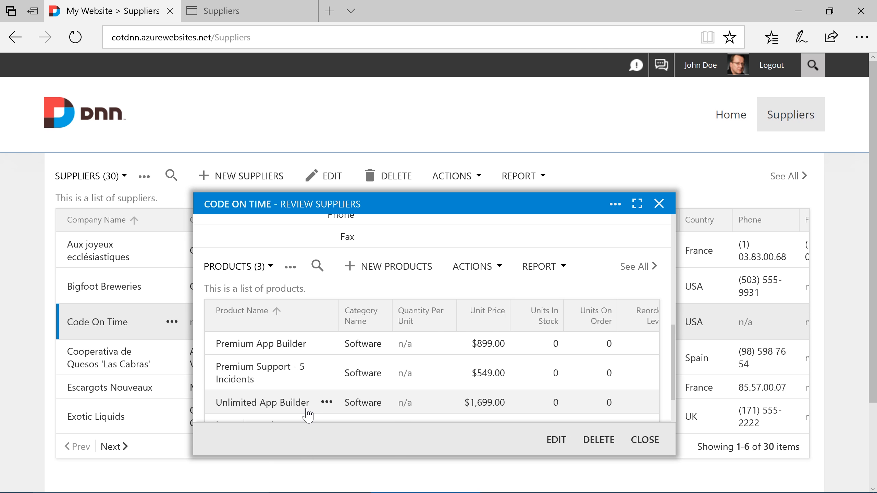
scroll(311, 416, "down", 1)
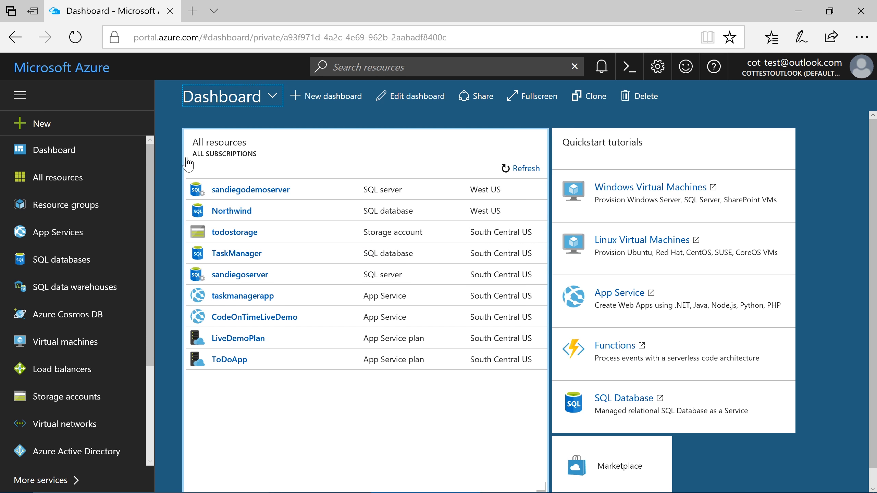
- Start a DNN Platform web app named cotdnn from the Marketplace with SQL database DNN
left_click(125, 128)
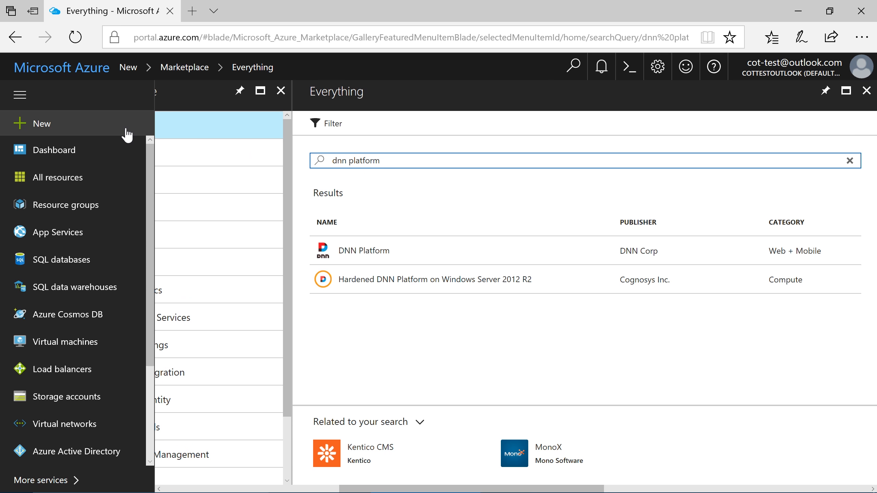
left_click(358, 254)
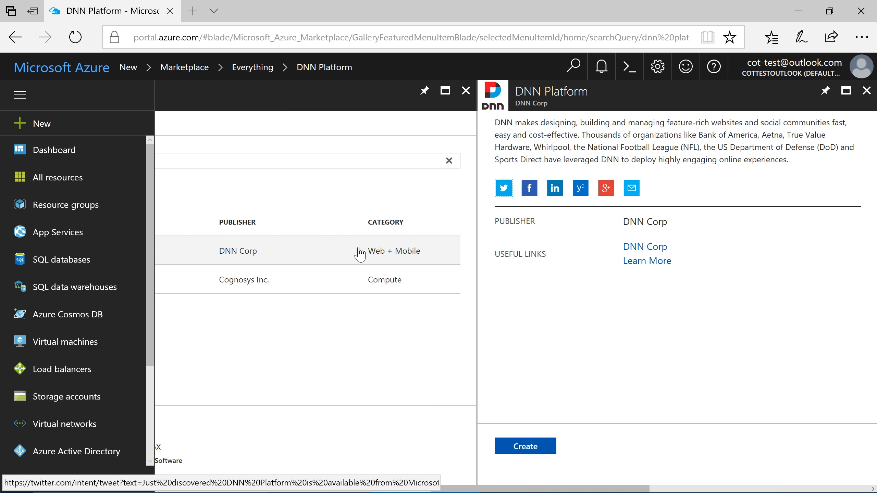
left_click(526, 446)
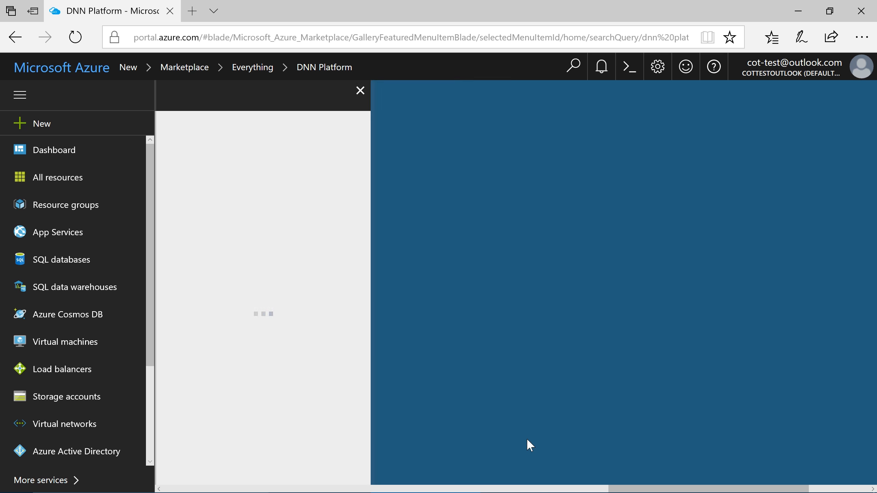
type("cot")
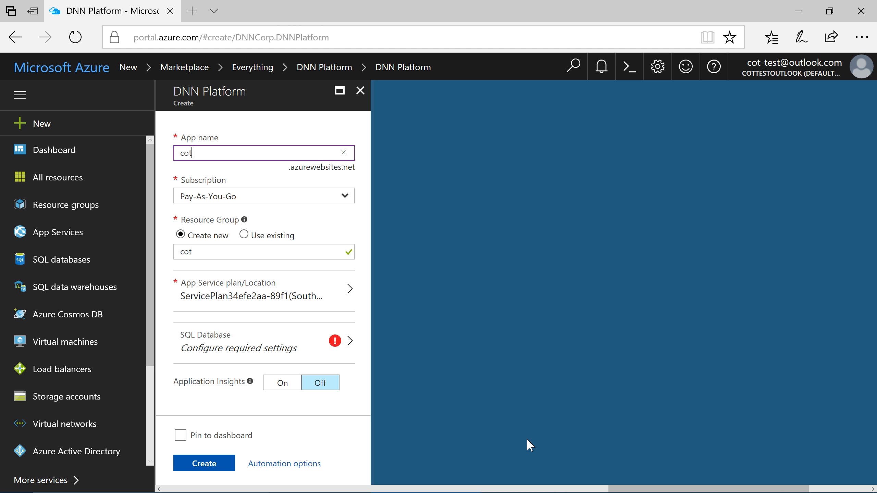
type("dnn")
left_click(345, 357)
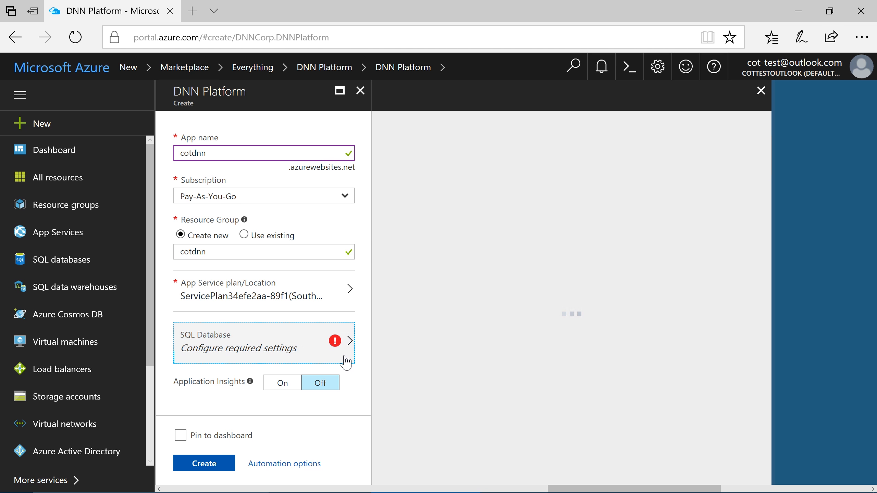
type("DNN")
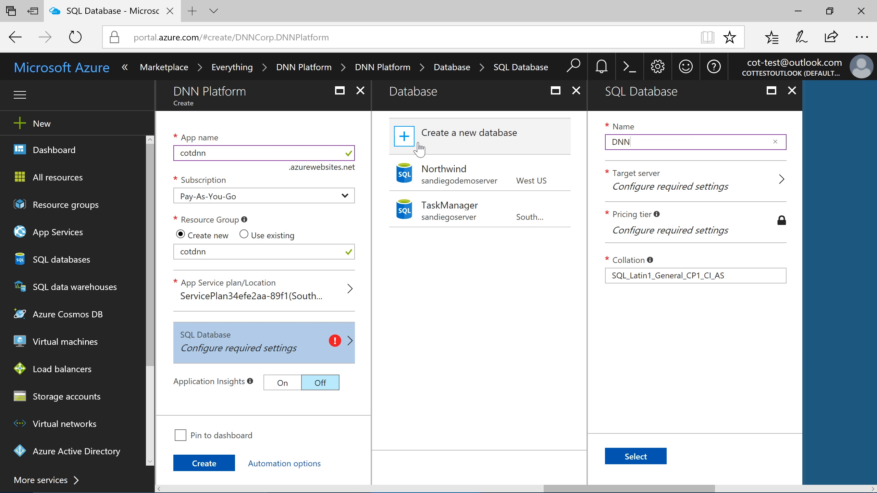
- Create the West US server cotdnn with an admin login and password, then submit the deployment
left_click(643, 194)
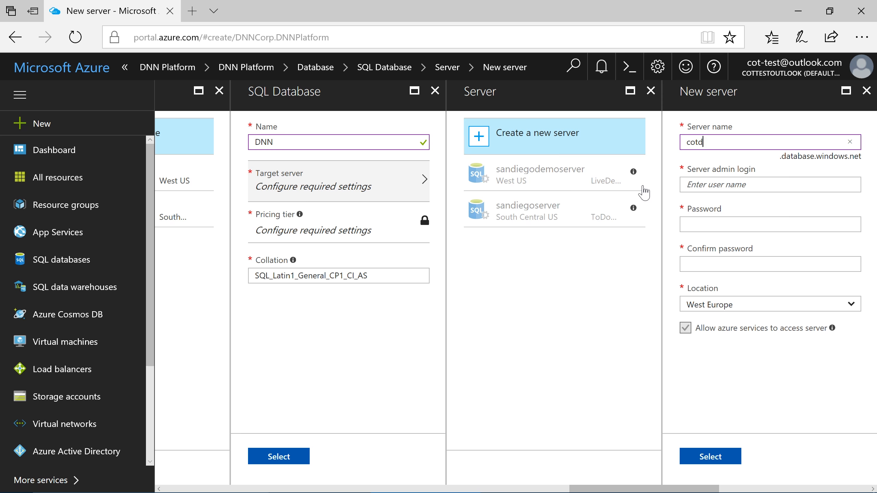
type("nn")
key("Tab")
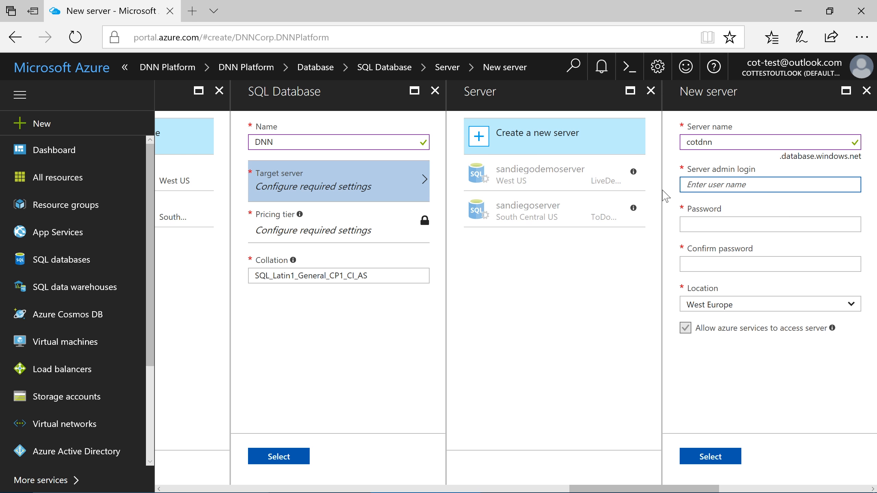
type("cotadmin")
key("Tab")
type("P@ssw0rd")
key("Tab")
type("P@ssw0rd")
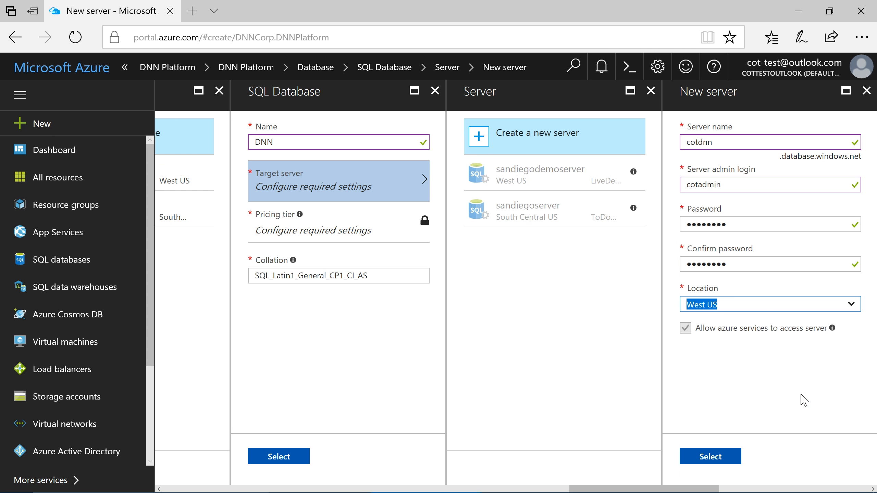
left_click(721, 455)
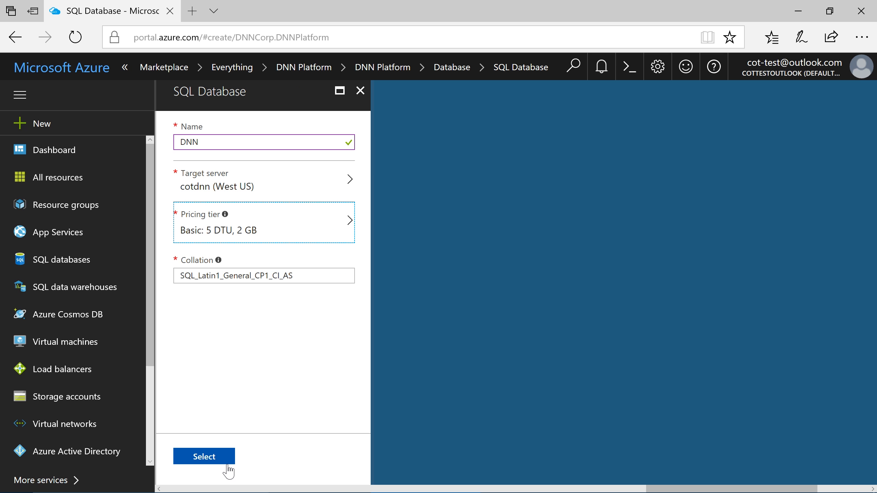
left_click(227, 460)
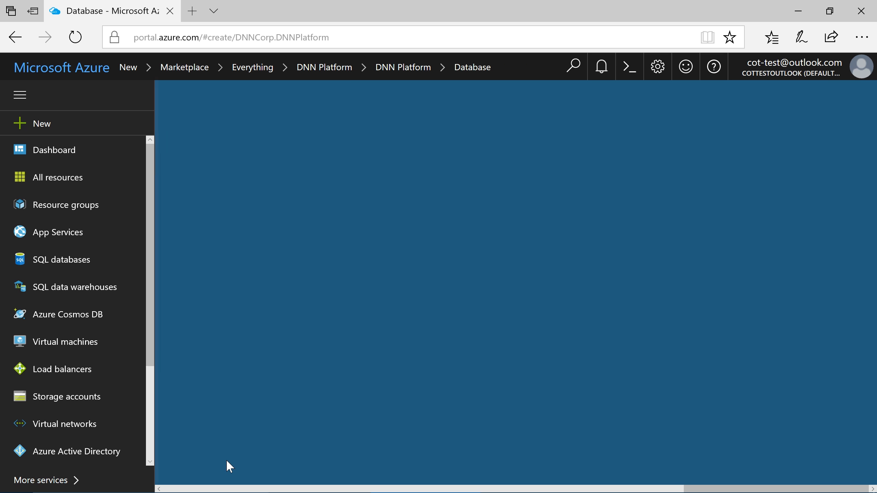
left_click(227, 462)
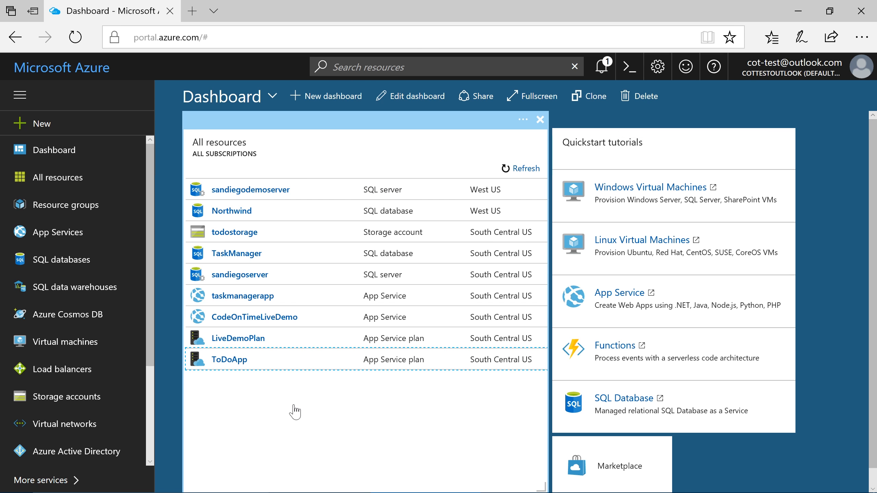
- Enter the host account password, its confirmation, and the host e-mail address
left_click(601, 67)
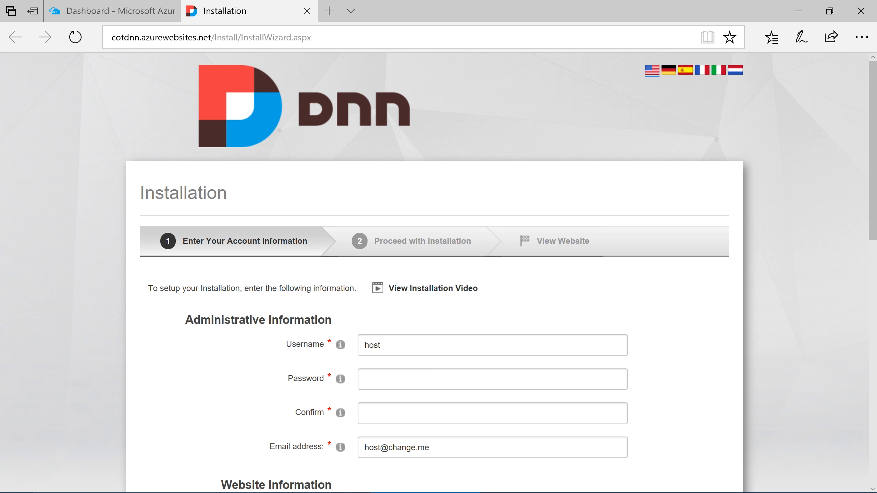
left_click(492, 379)
type("•••••••••")
key("Tab")
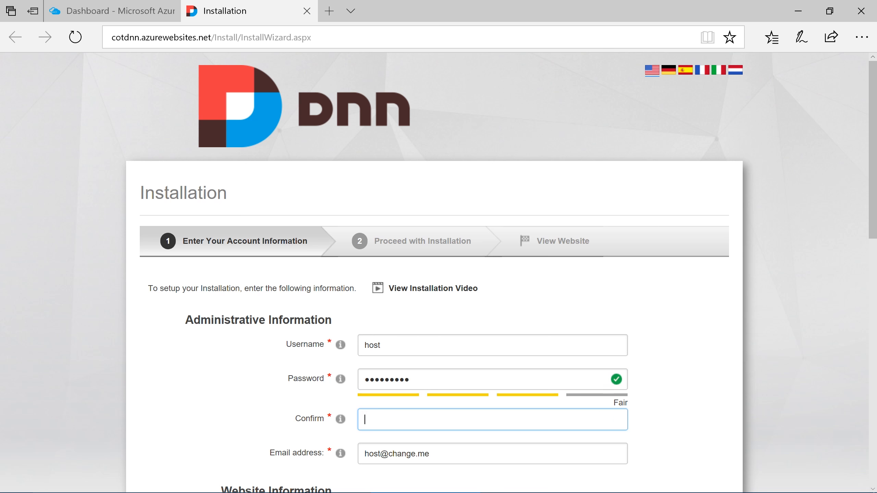
key("Tab")
type("cot-te")
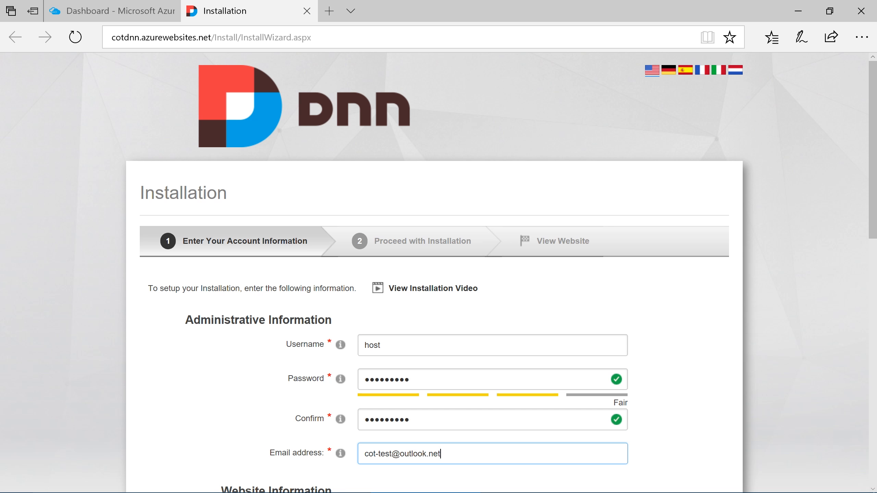
scroll(483, 277, "down", 10)
- Use SQL Server at cotdnn.database.windows.net, database DNN, qualifier dnn, with user-defined security
left_click(482, 276)
left_click(485, 303)
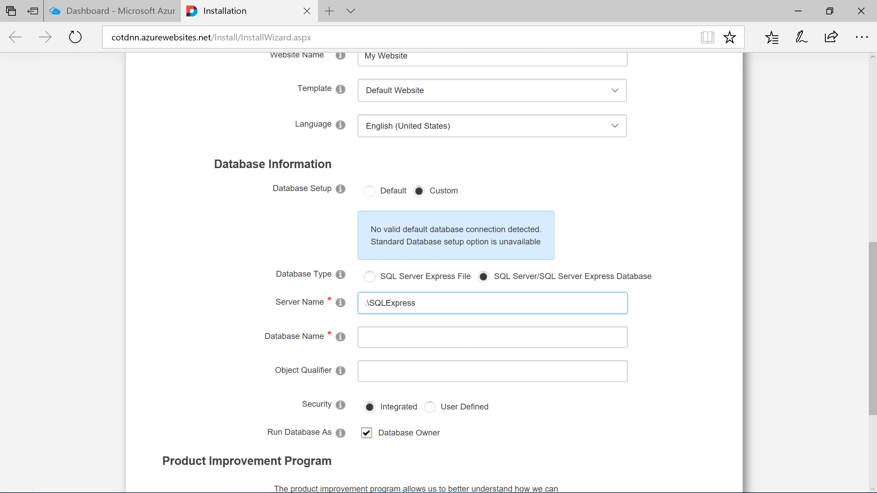
left_click_drag(422, 303, 364, 303)
type("cotdnn.database.windows")
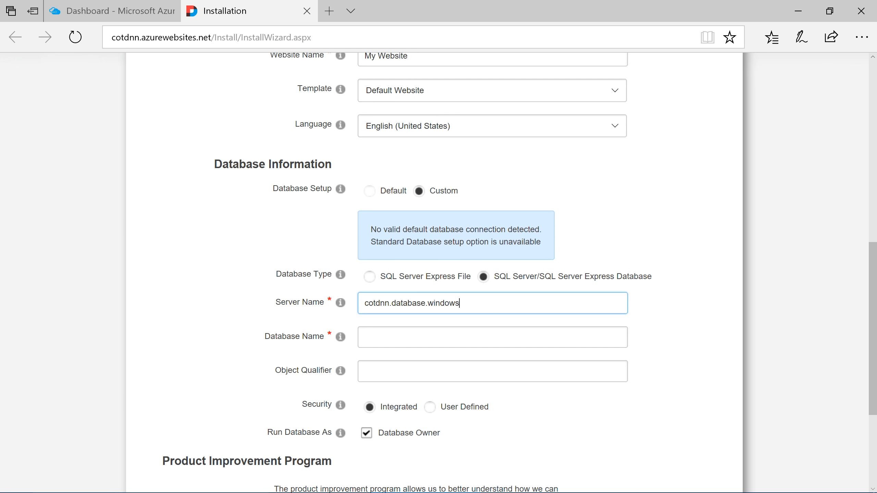
type(".net")
key("Tab")
type("DNN")
key("Tab")
type("dnn")
left_click(437, 408)
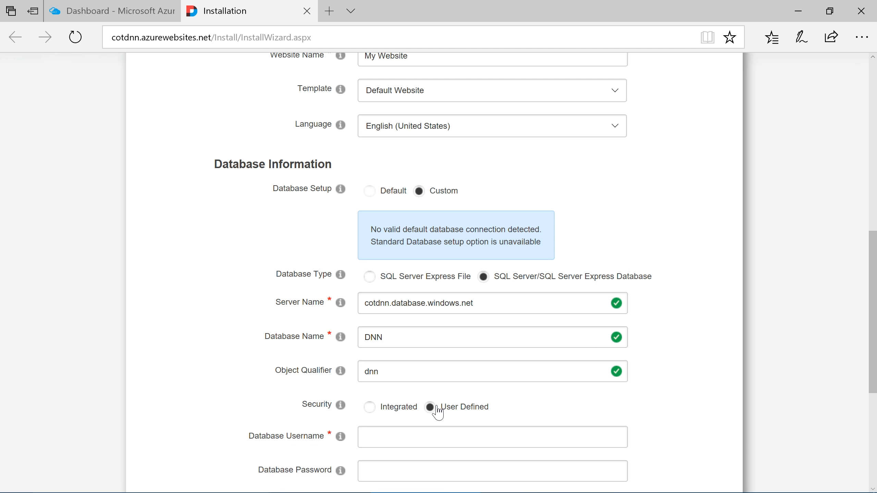
- Enter the SQL admin username and password and continue to start the installation
scroll(436, 409, "down", 3)
key("Tab")
type("cotadmin")
key("Tab")
type("••••••••")
scroll(437, 410, "down", 3)
left_click(169, 411)
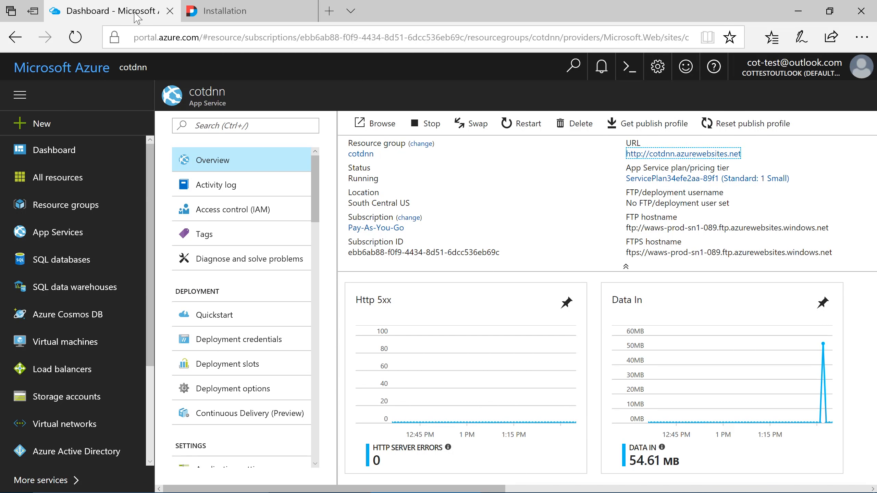
- Create a Basic-tier SQL database named Northwind on the cotdnn server
left_click(113, 121)
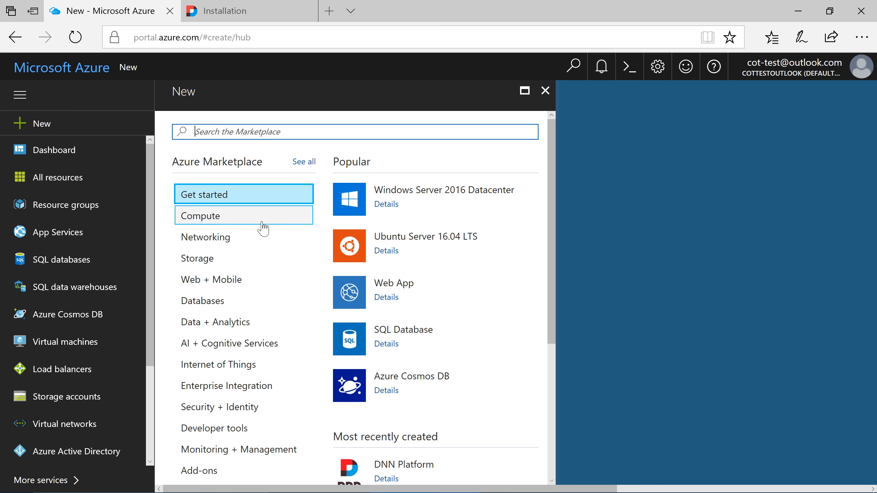
left_click(383, 334)
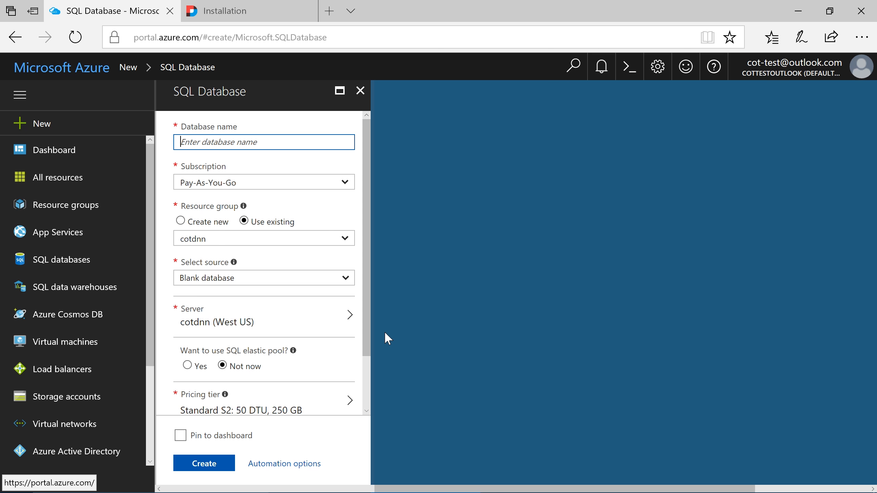
type("Northwind")
scroll(264, 262, "down", 2)
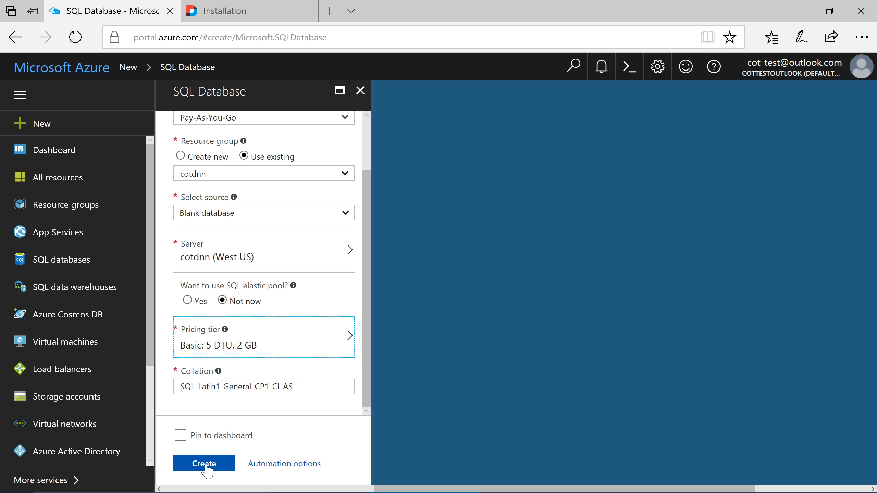
left_click(205, 463)
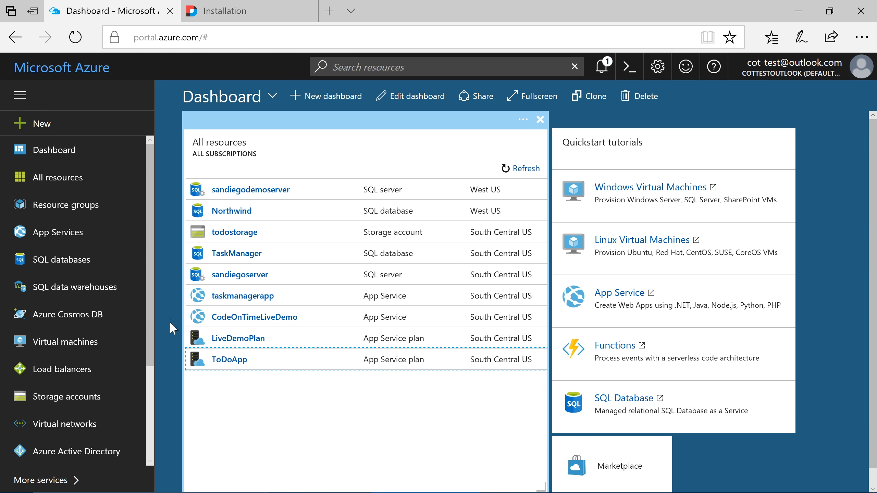
- Create the cotdnnapp web app in the cotdnn resource group
left_click(45, 124)
left_click(396, 282)
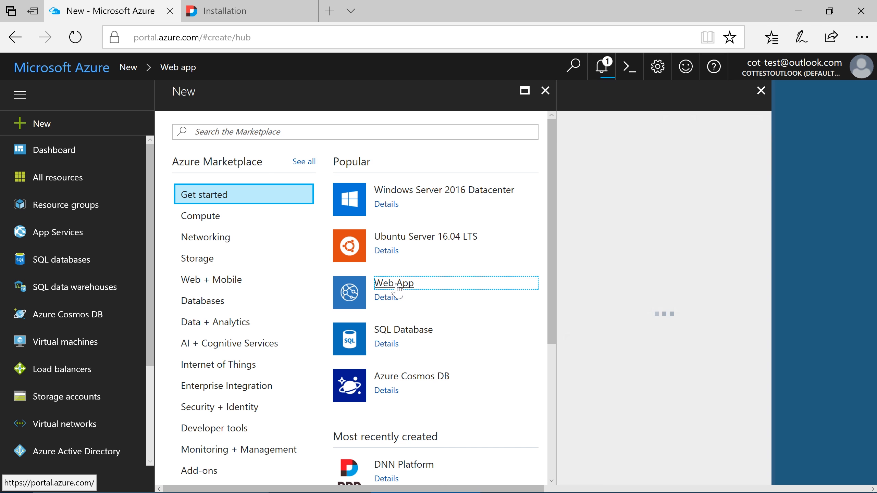
type("cotdnnapp")
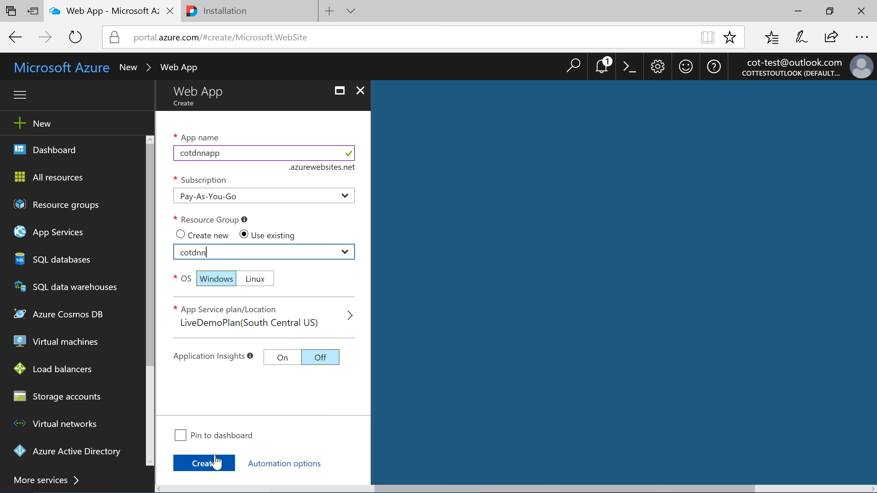
left_click(214, 463)
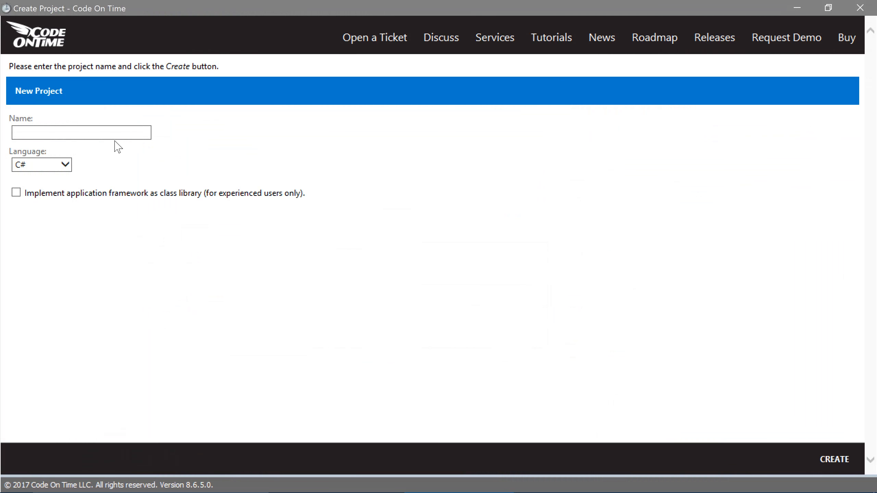
- Create a new Code On Time project named DNNApp
left_click(115, 137)
type("DNNApp")
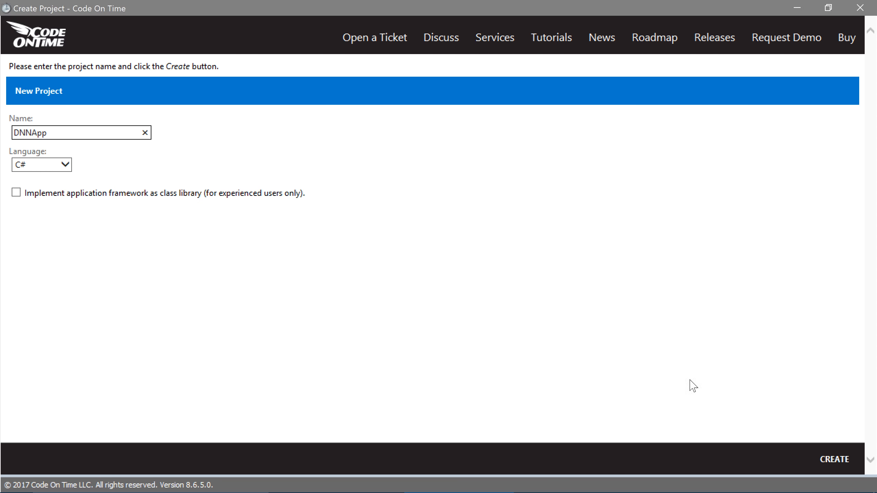
left_click(834, 459)
- Connect to the Northwind database on cotdnn.database.windows.net using SQL Server authentication and the admin login
left_click(332, 385)
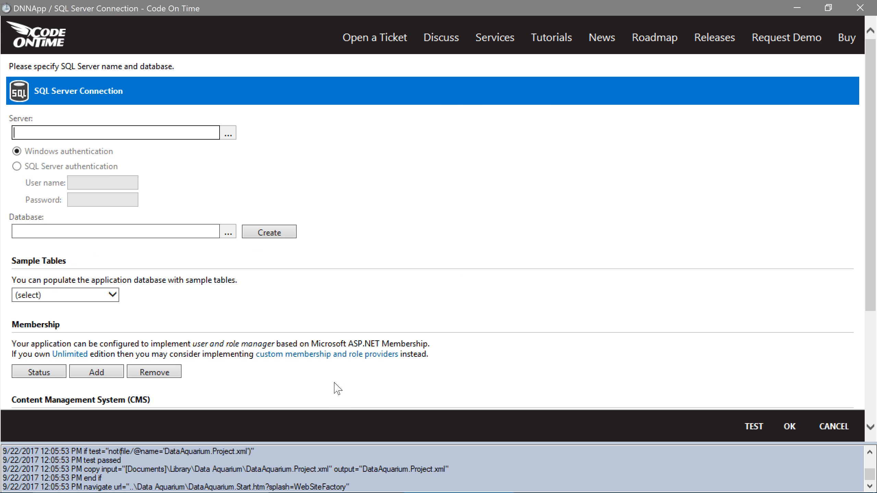
left_click(100, 165)
type("cotadmin")
key("Tab")
type("•")
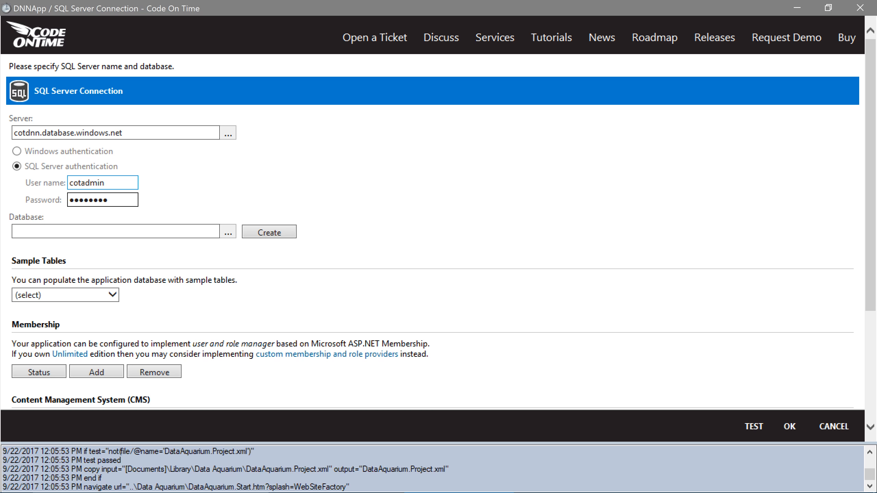
left_click(228, 231)
left_click(185, 267)
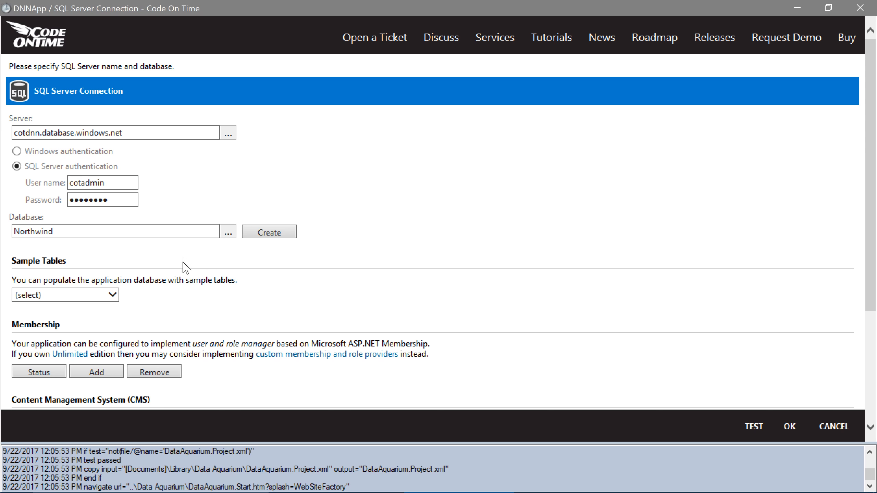
- Install the Northwind sample tables into the database, confirming the install
left_click(112, 296)
left_click(113, 316)
left_click(140, 297)
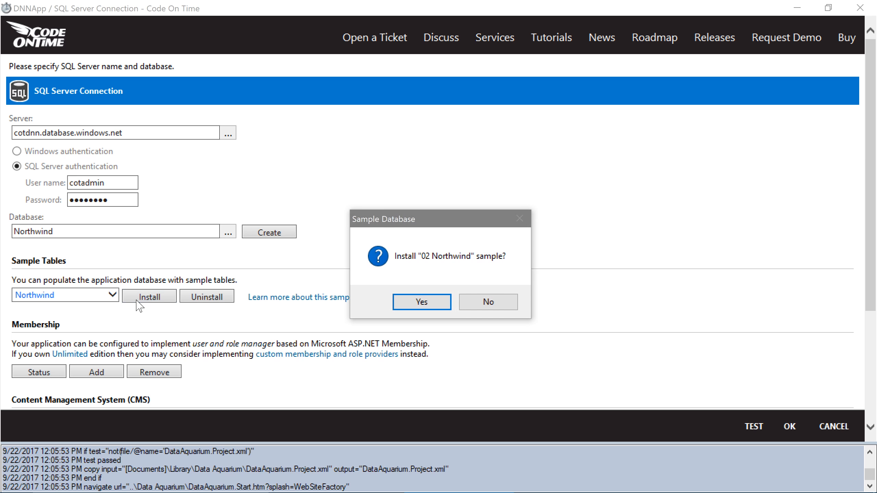
left_click(402, 305)
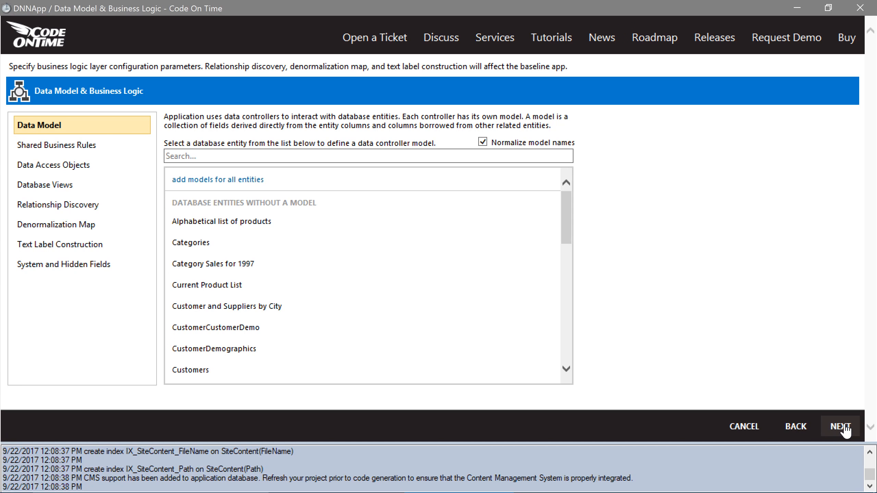
- Build the Products data model sorted ascending by ProductName
left_click_drag(568, 231, 568, 294)
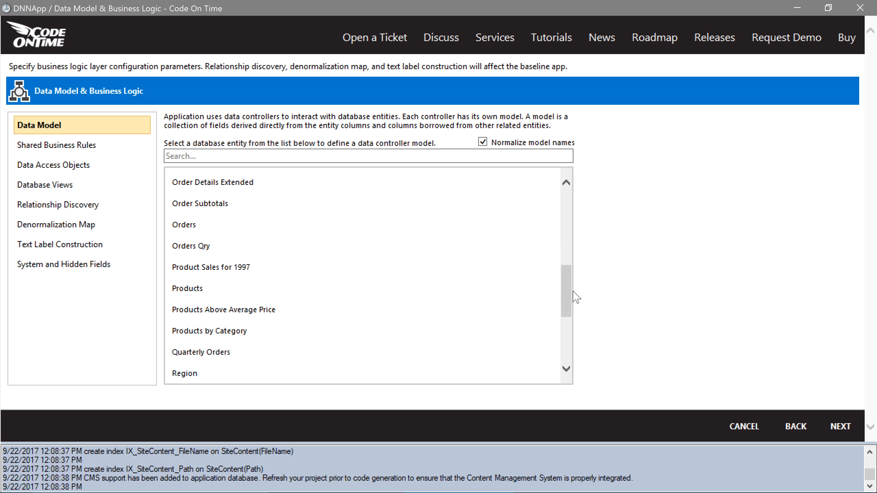
left_click(529, 296)
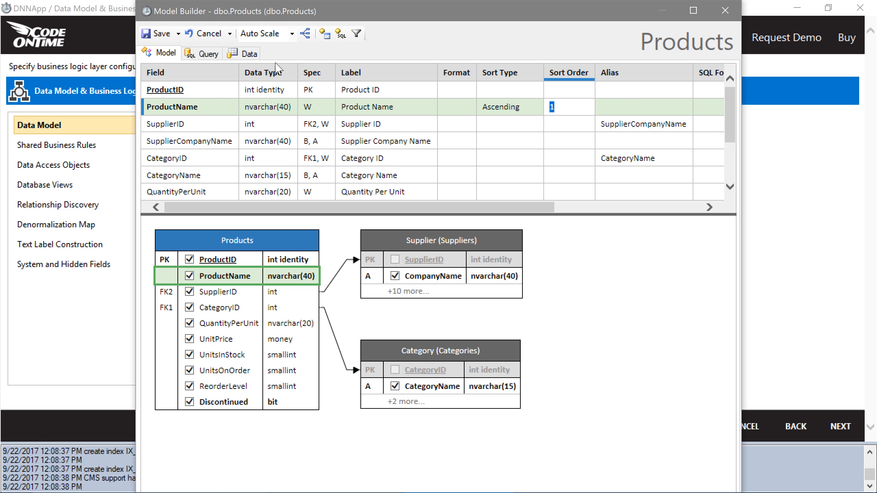
left_click(166, 35)
- Add Suppliers and Categories models, sorting categories ascending by CategoryName, then advance through the settings
left_click(425, 219)
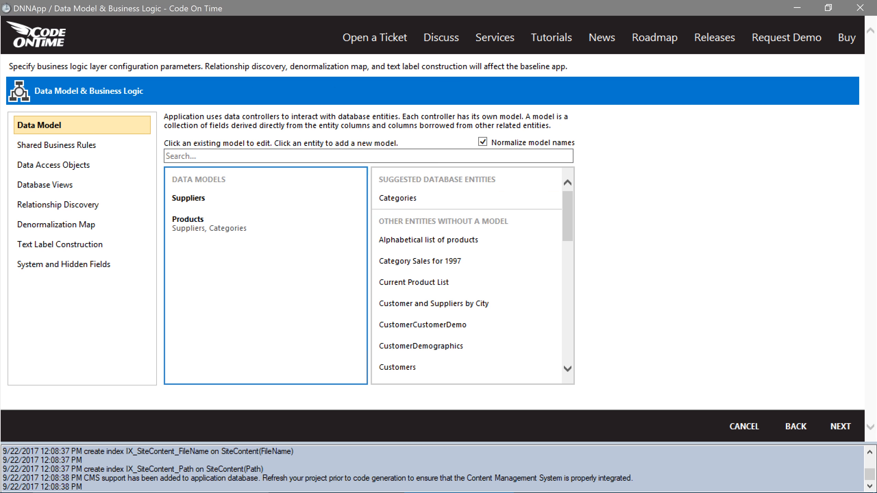
left_click(425, 250)
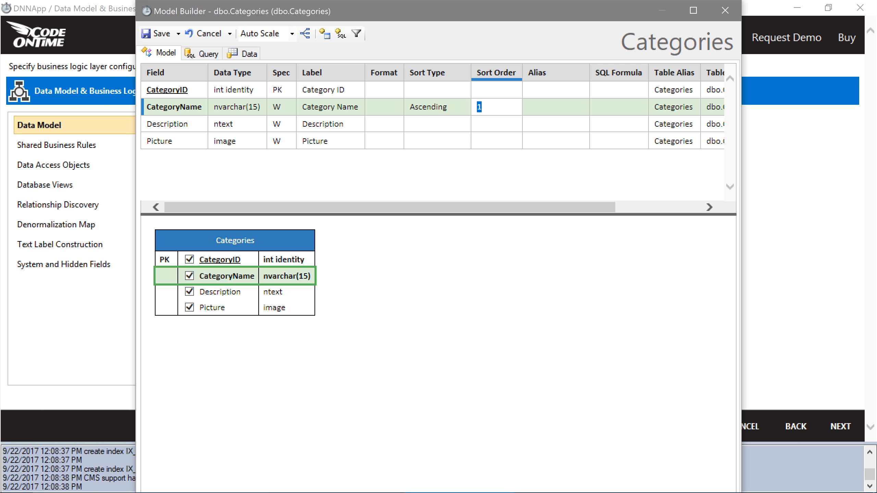
left_click(161, 33)
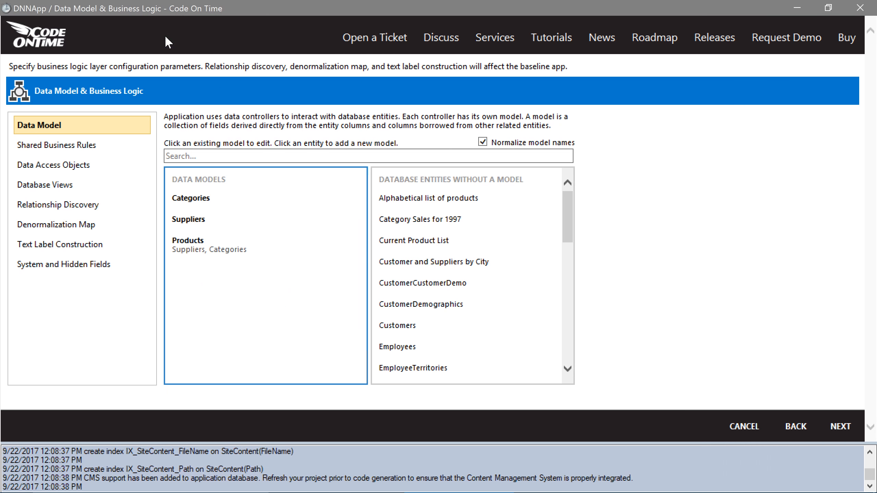
left_click(839, 425)
left_click(839, 425)
- Generate DNNApp and bring up the running app's login form
left_click(839, 425)
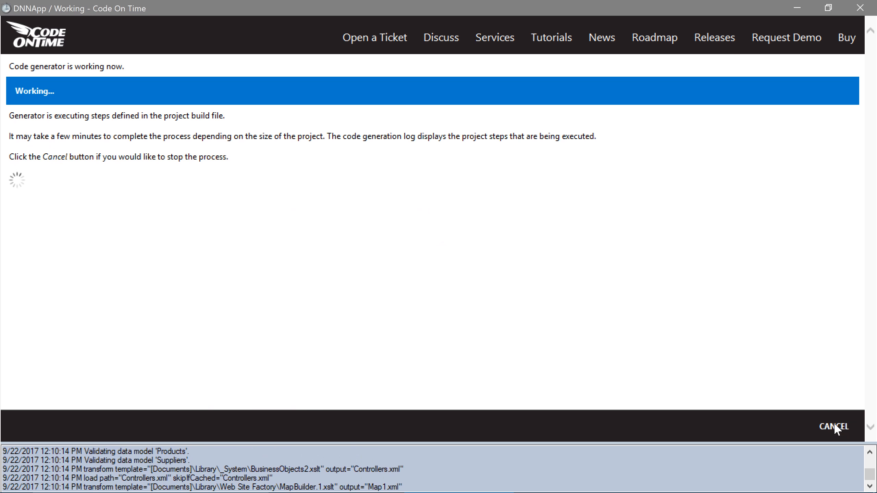
left_click(837, 427)
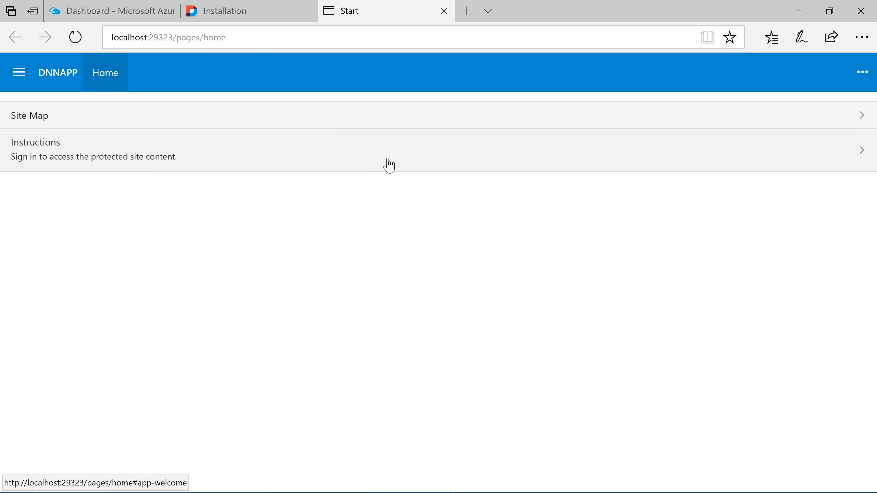
left_click(388, 164)
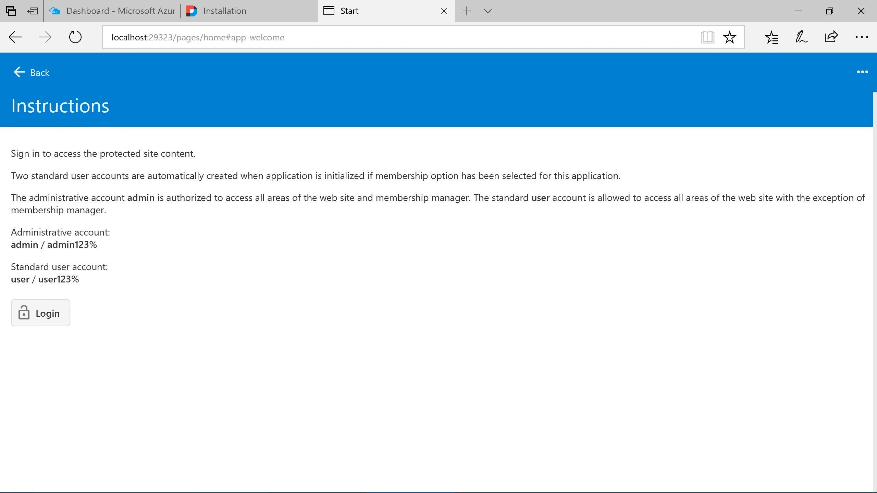
left_click(69, 311)
- Sign in as admin with the account password and view the Products page
type("admin")
key("Tab")
type("a")
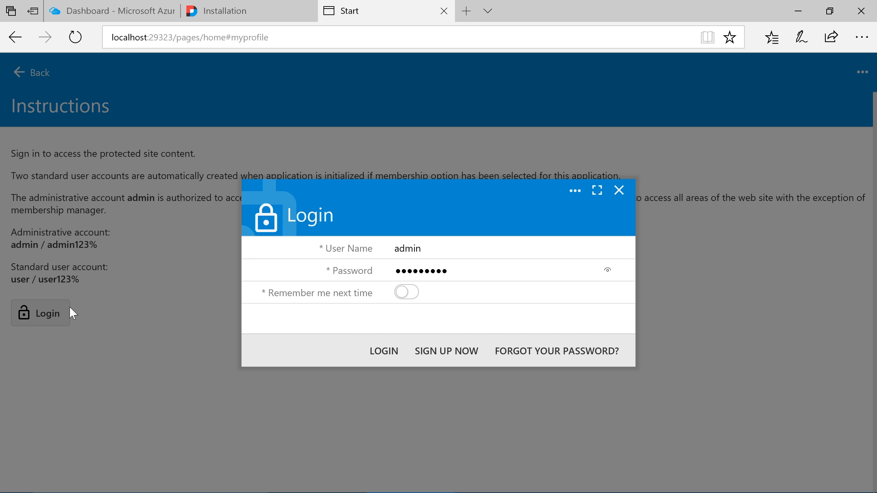
type("dmin123%")
left_click(372, 357)
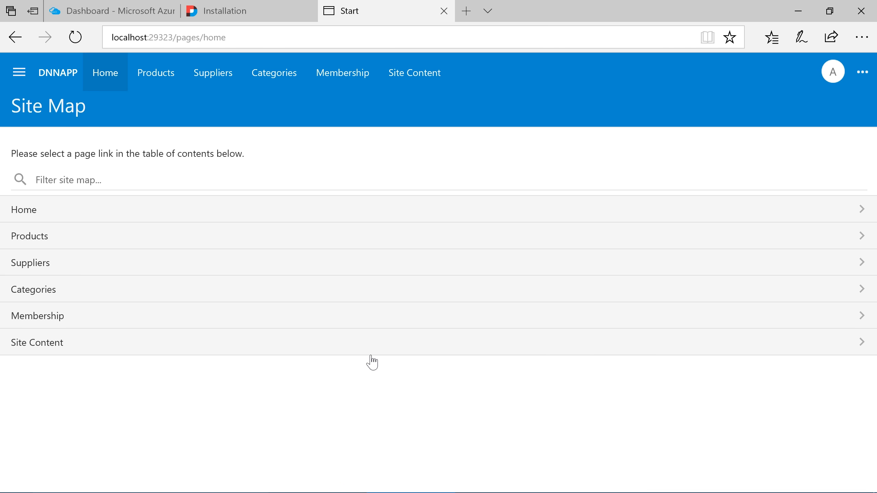
left_click(367, 243)
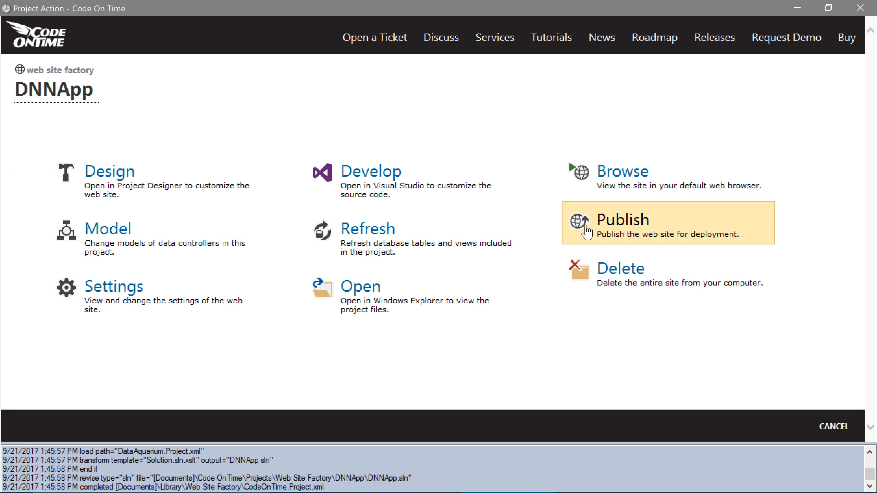
- Choose Publish to Azure and authenticate with the existing Microsoft account
left_click(585, 232)
left_click(565, 260)
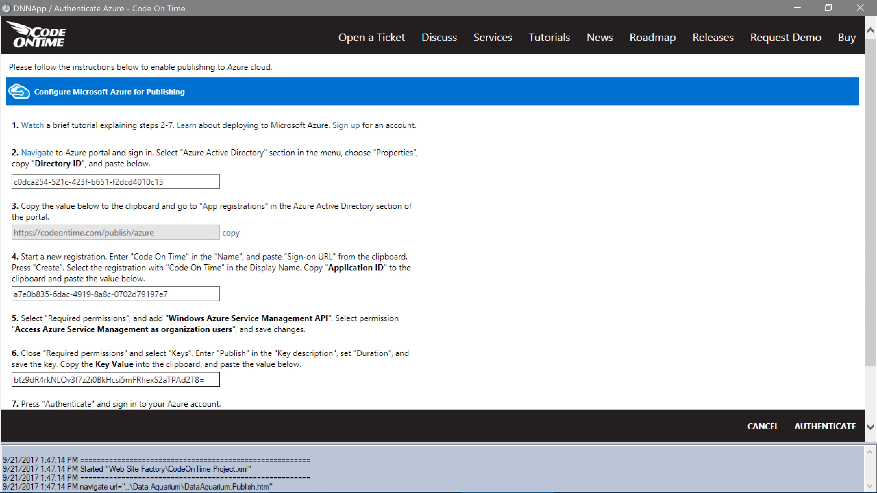
left_click(819, 426)
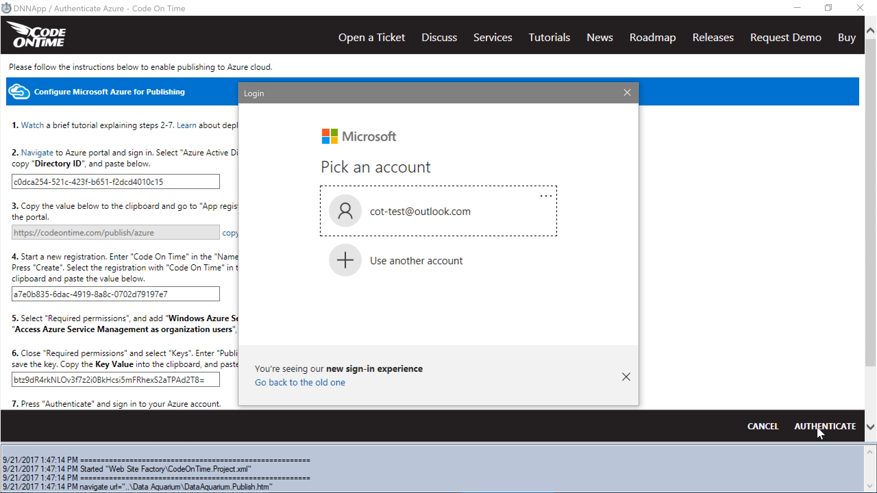
left_click(487, 226)
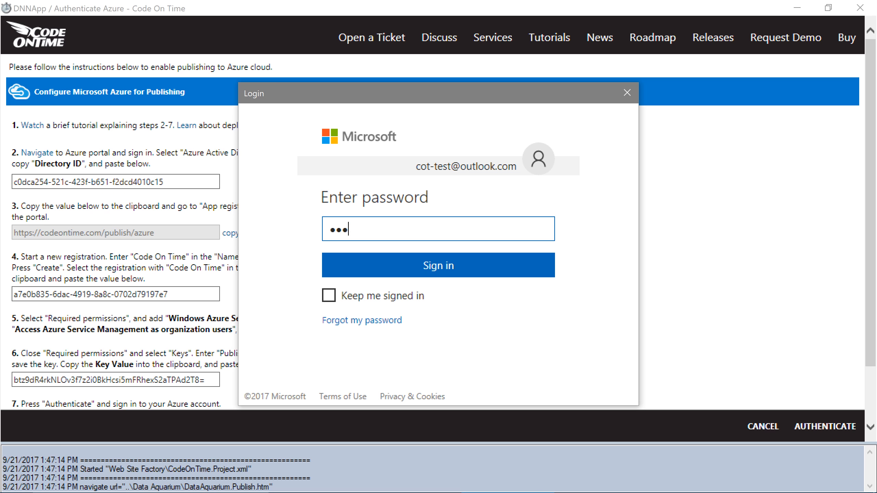
left_click(476, 270)
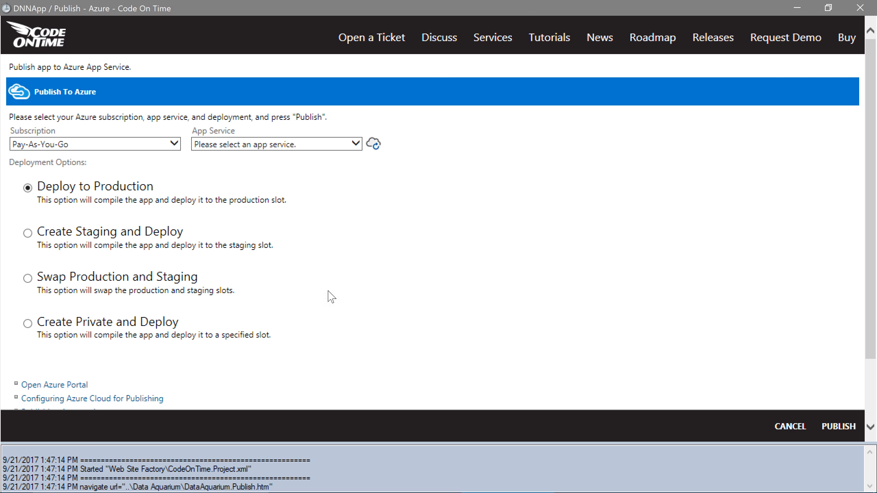
- Target the cotdnnapp App Service and publish to production
left_click(295, 149)
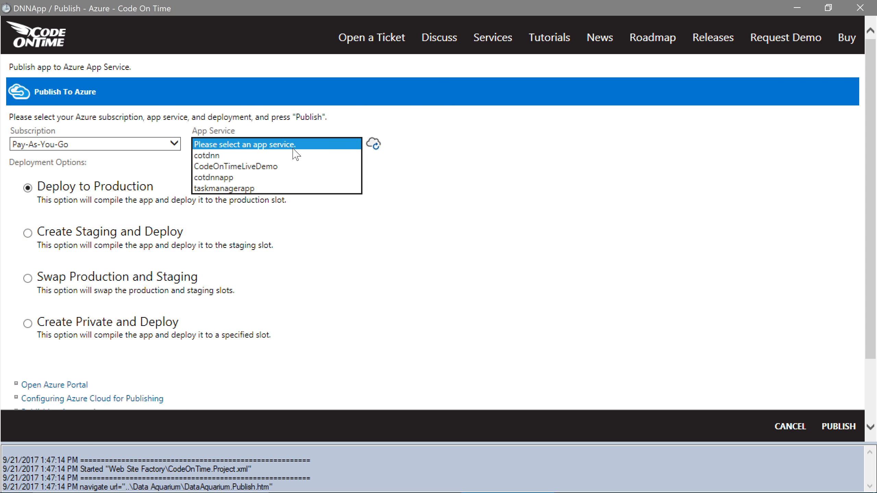
left_click(306, 177)
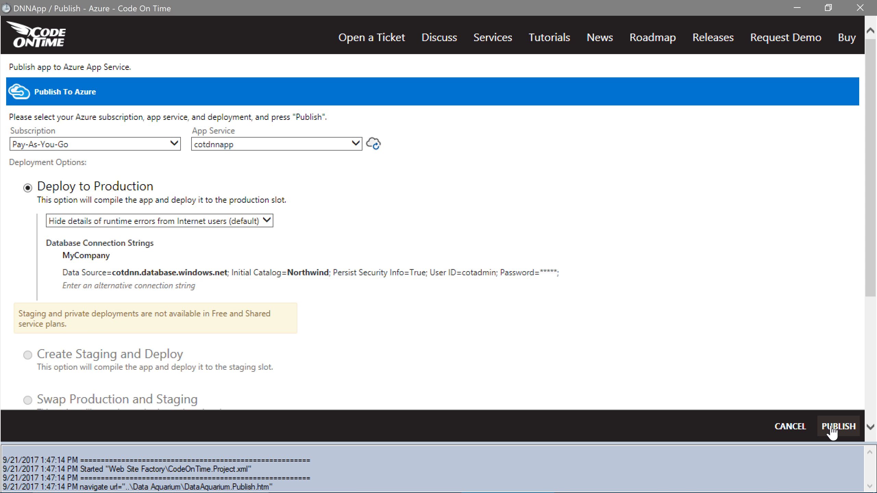
left_click(838, 427)
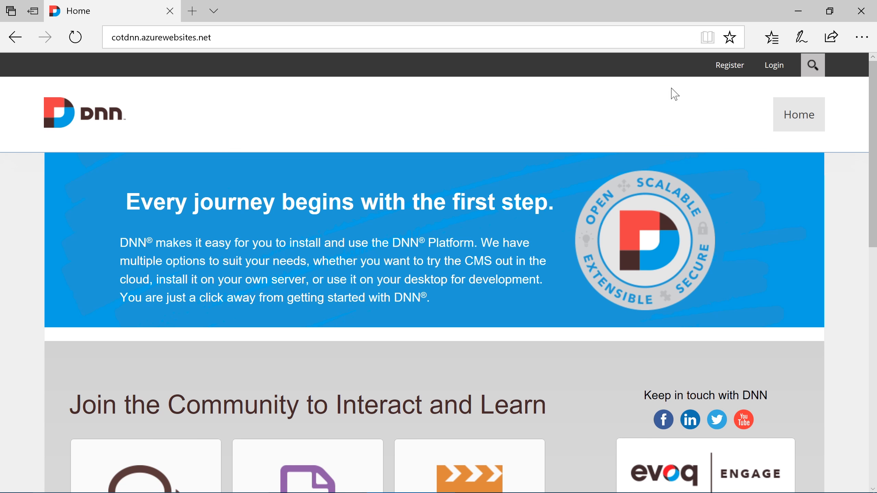
- Sign in to the DNN portal as superuser and save CloudOnTimeForDNN_01.00.00.00_Install.zip
left_click(772, 66)
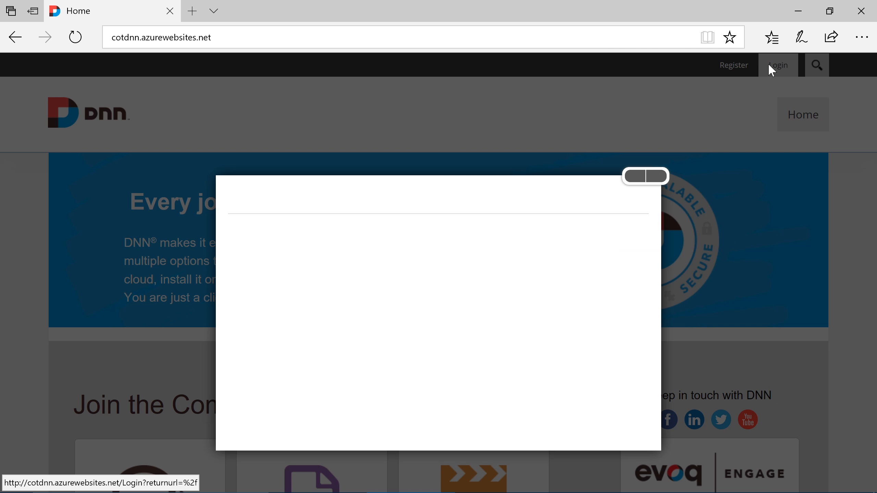
key("Tab")
type("**********")
key("Return")
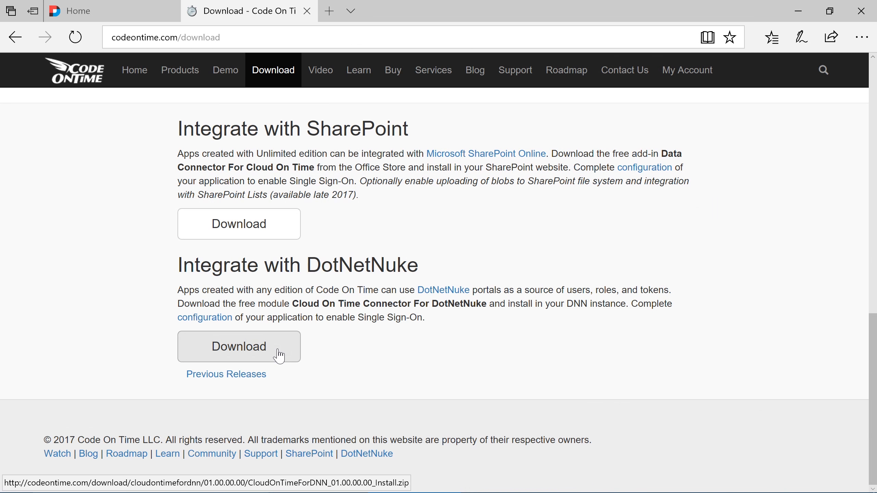
left_click(279, 356)
left_click(573, 466)
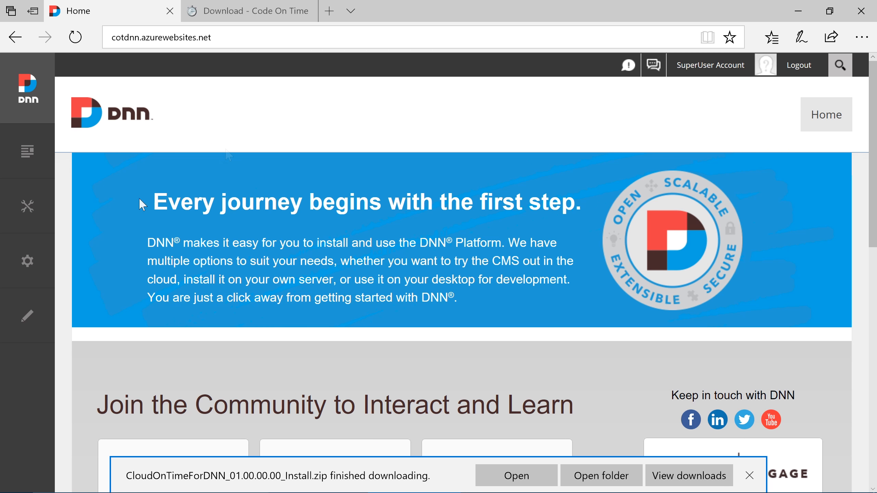
- Install the Cloud On Time Connector 1.0.0 extension from the zip, accepting its license, then open Add Page
mouse_move(46, 266)
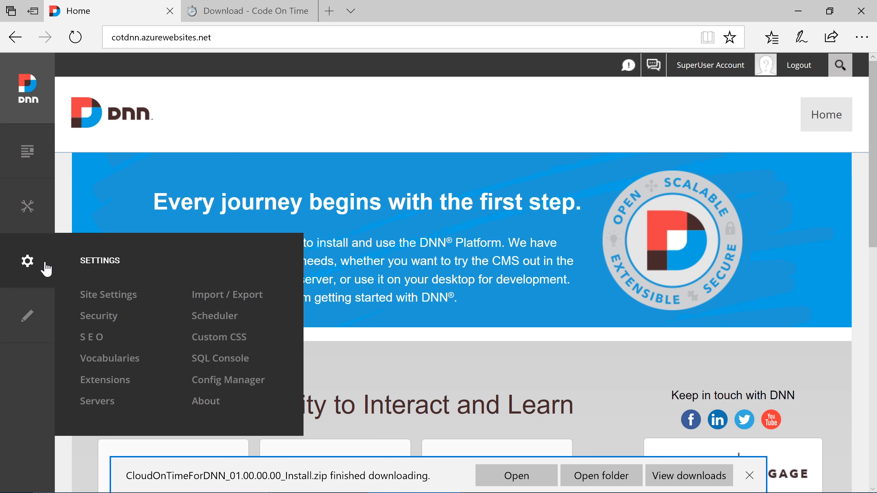
left_click(105, 380)
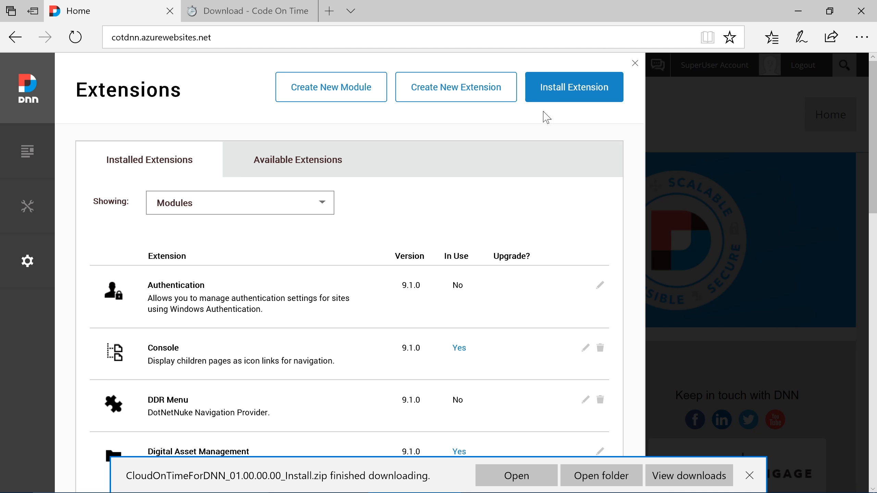
left_click(572, 98)
left_click(350, 277)
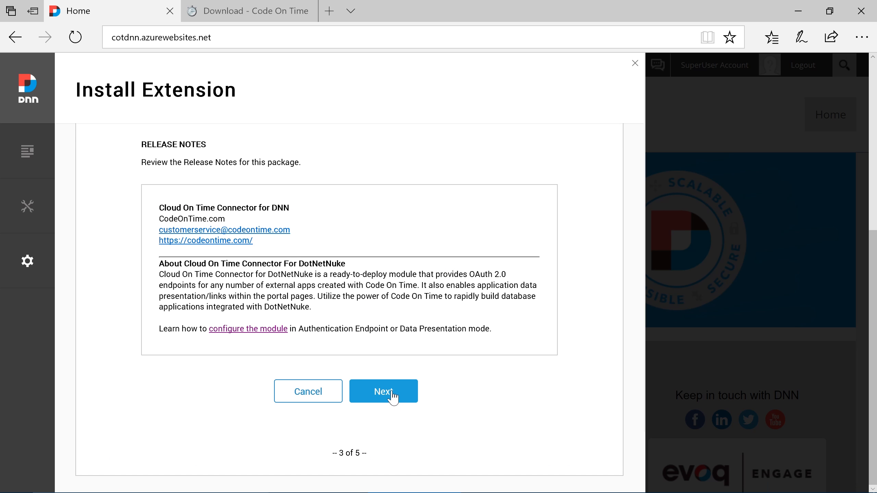
left_click(387, 394)
left_click(383, 396)
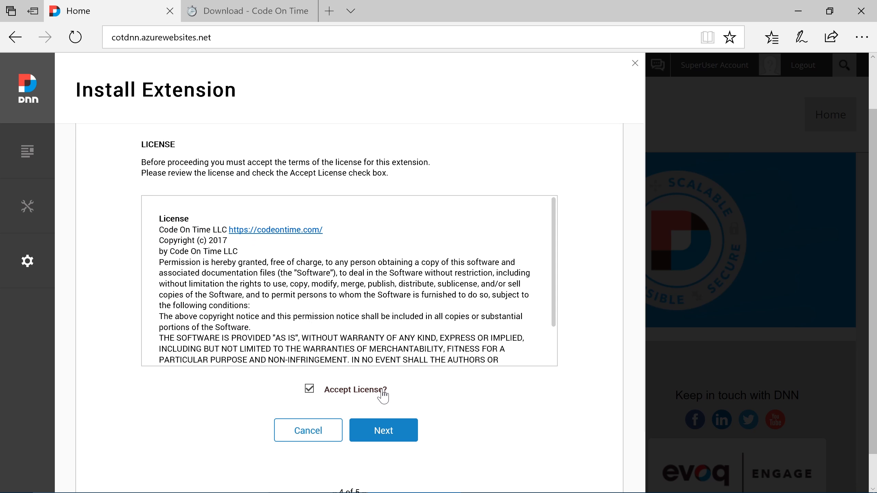
left_click(383, 430)
left_click(346, 401)
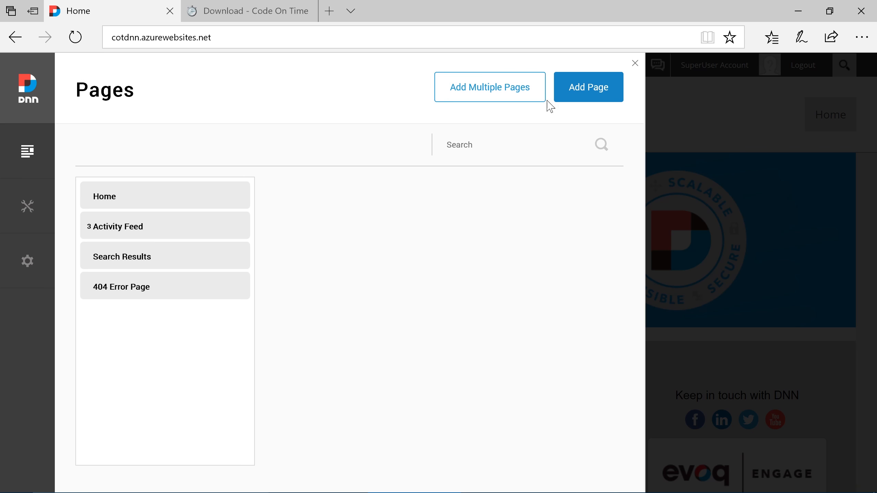
left_click(585, 98)
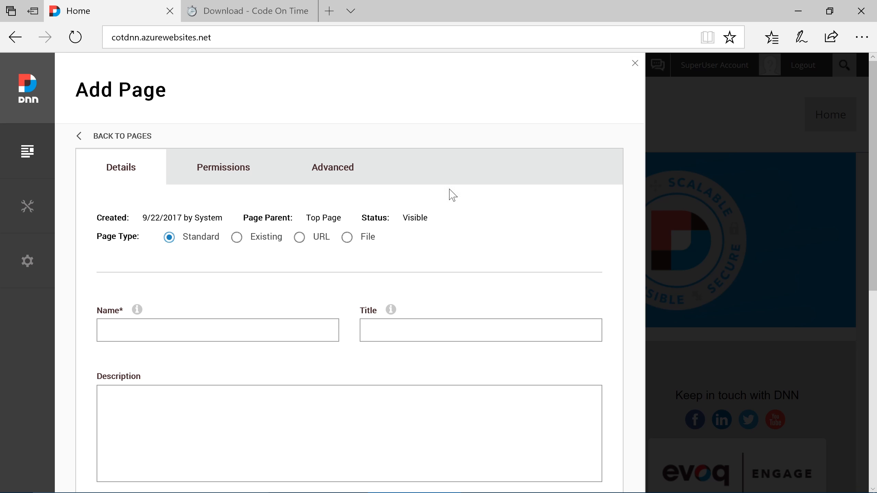
- Create page auth-end-point-1 with View permission for All Users and move it after 404 Error Page
left_click(311, 331)
type("auth-end-point-1")
left_click(233, 177)
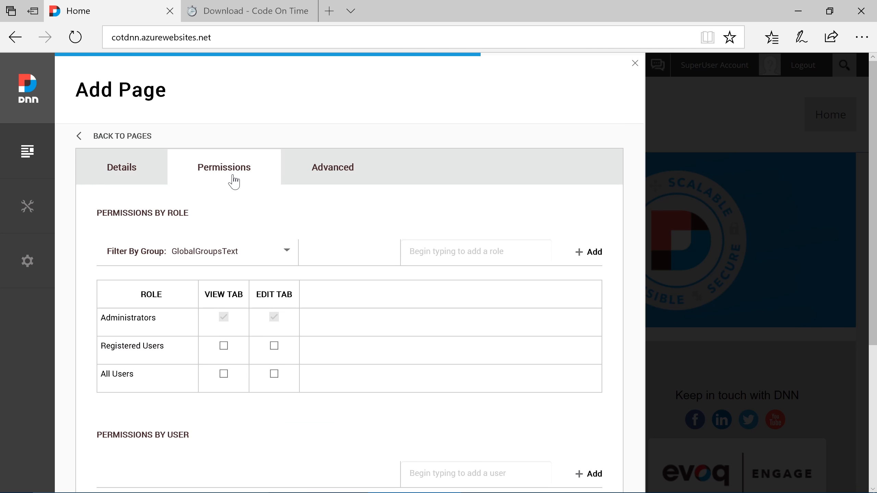
left_click(224, 374)
scroll(224, 378, "down", 5)
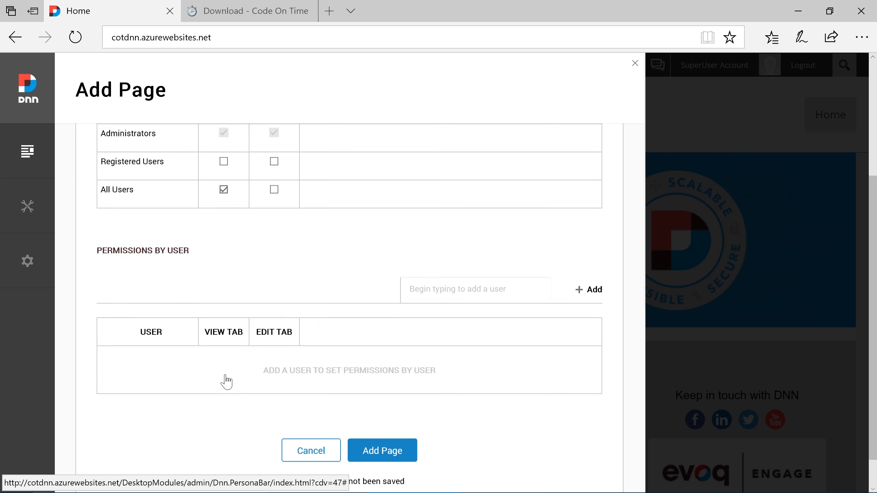
left_click(364, 423)
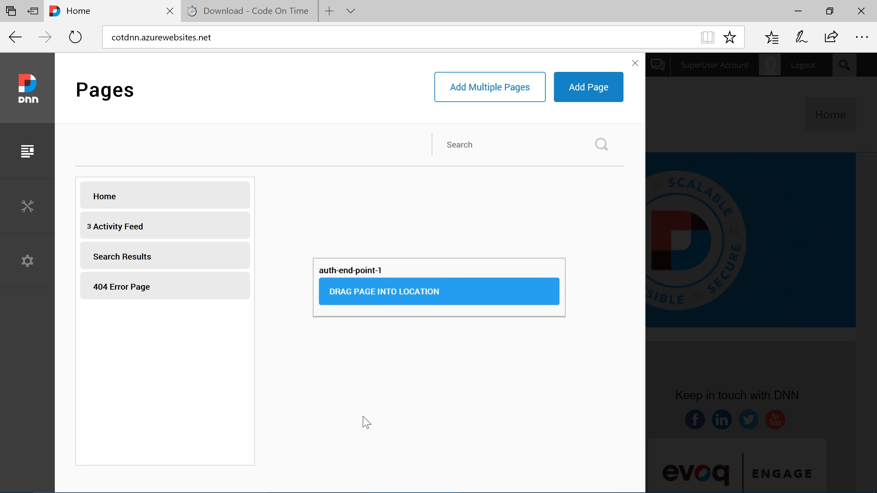
left_click_drag(399, 295, 76, 329)
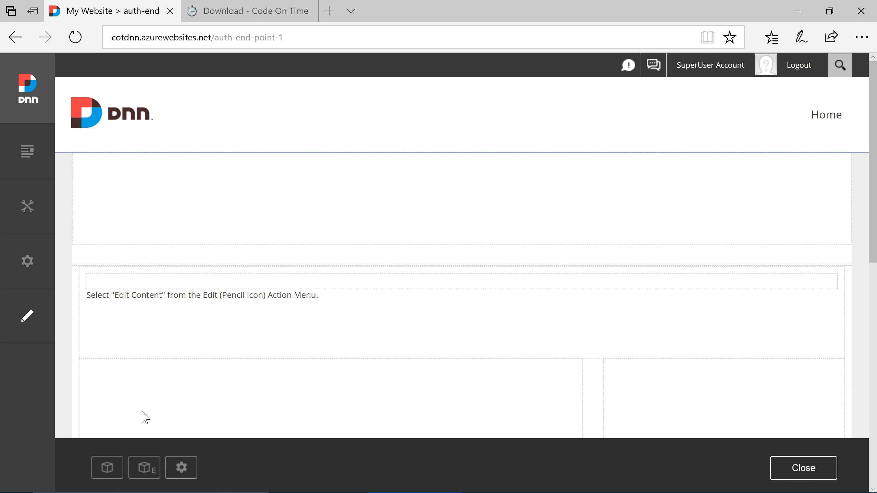
- Add the Cloud On Time Connector module to the page's top pane
left_click(108, 469)
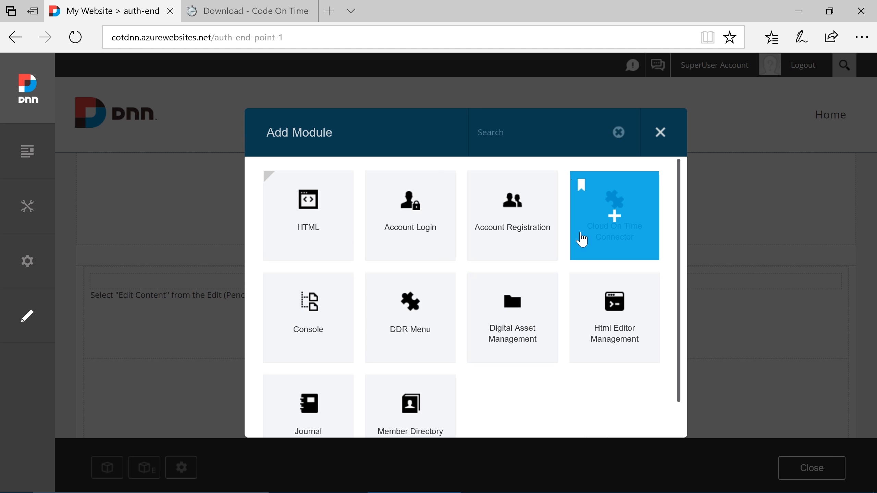
left_click(582, 239)
left_click_drag(464, 248, 454, 204)
mouse_move(793, 171)
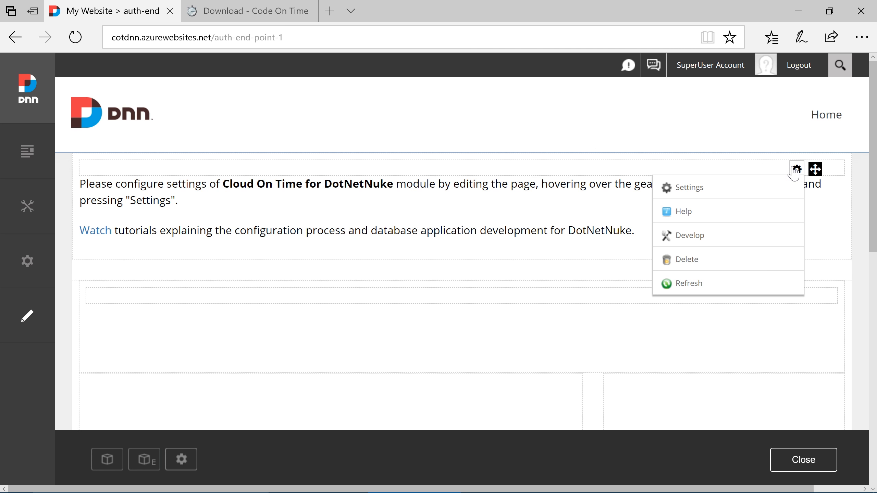
left_click(785, 188)
left_click(392, 176)
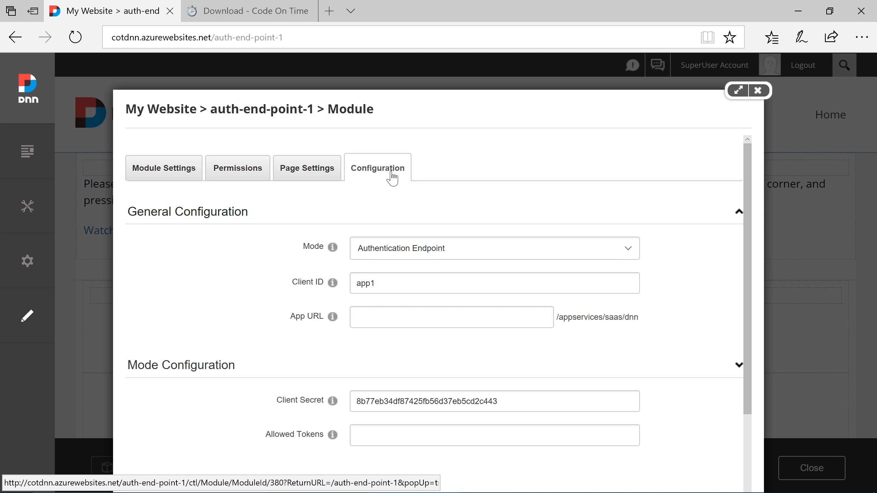
left_click(407, 317)
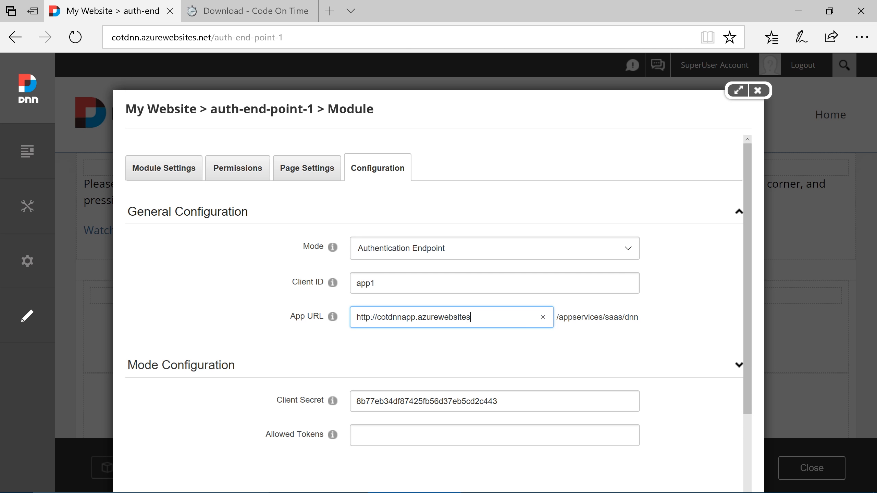
scroll(462, 323, "down", 2)
left_click_drag(499, 345, 356, 345)
right_click(360, 345)
left_click(390, 399)
left_click(155, 449)
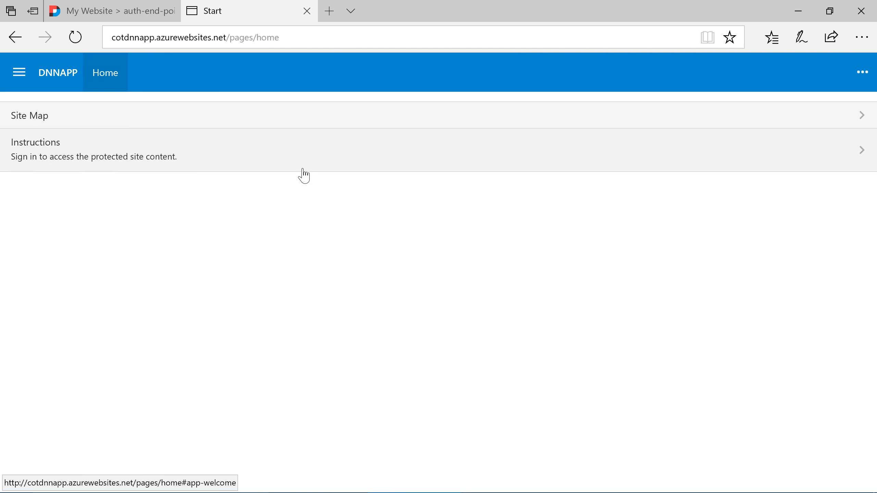
- Sign in to the Code On Time app as admin with the password and remember me enabled
left_click(303, 169)
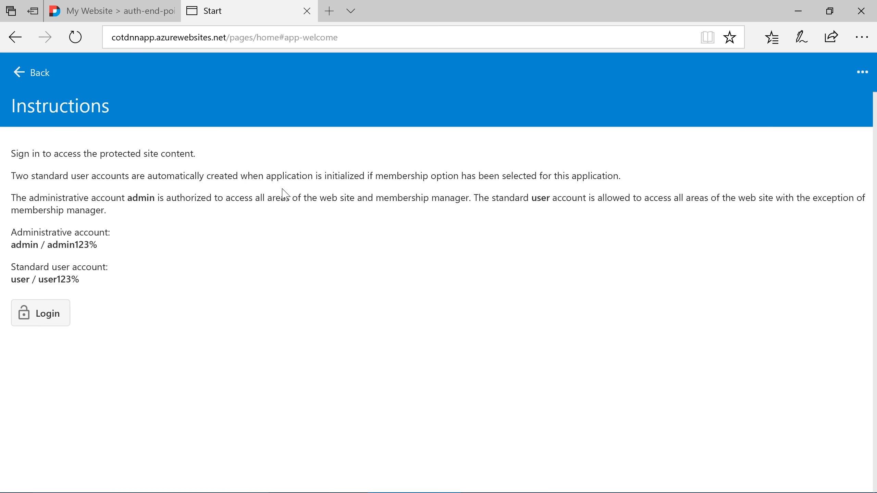
left_click(66, 313)
type("admin")
key("Tab")
type("admin123%")
key("Tab")
key("space")
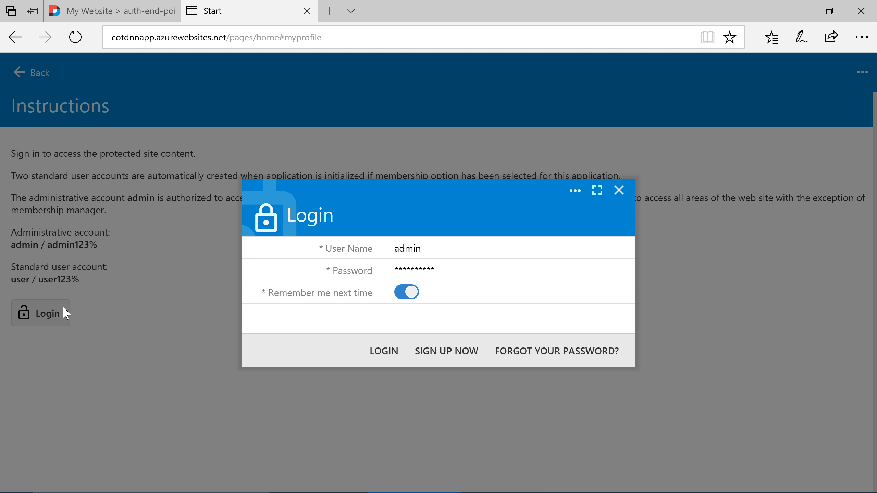
left_click(382, 352)
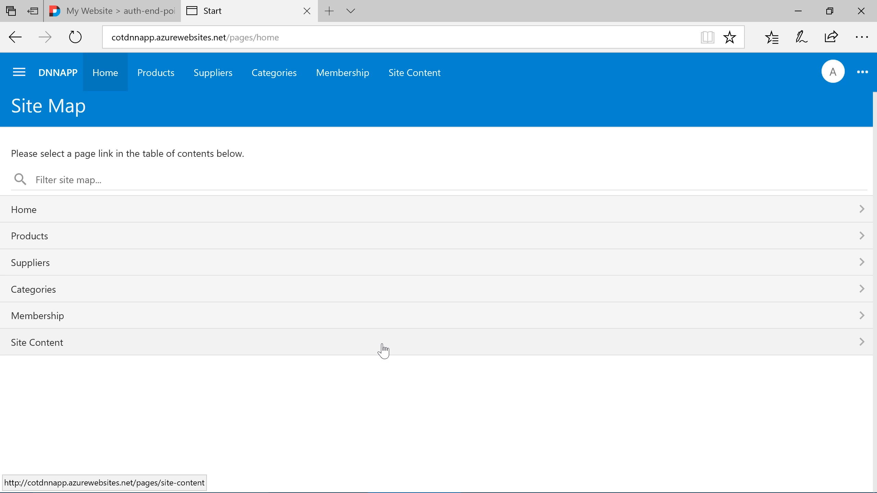
- Create a new Open Authentication Registration on Site Content with DotNetNuke as provider
left_click(382, 345)
left_click(844, 462)
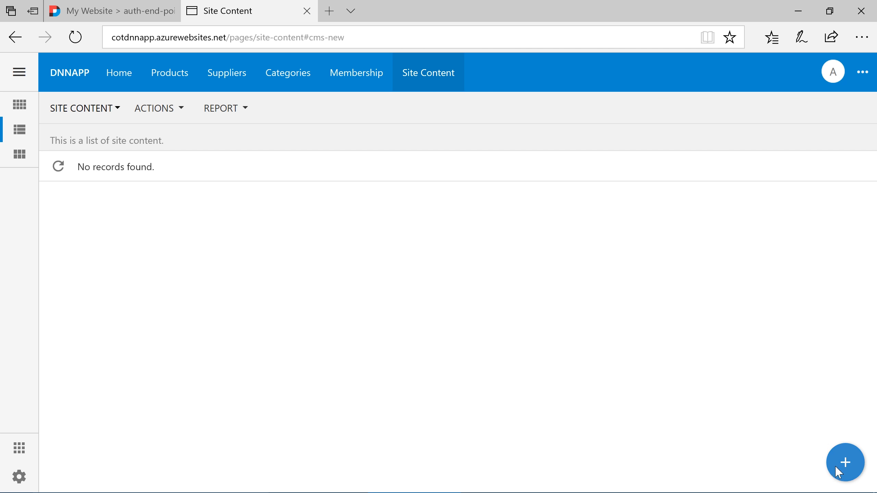
left_click(456, 301)
left_click(470, 341)
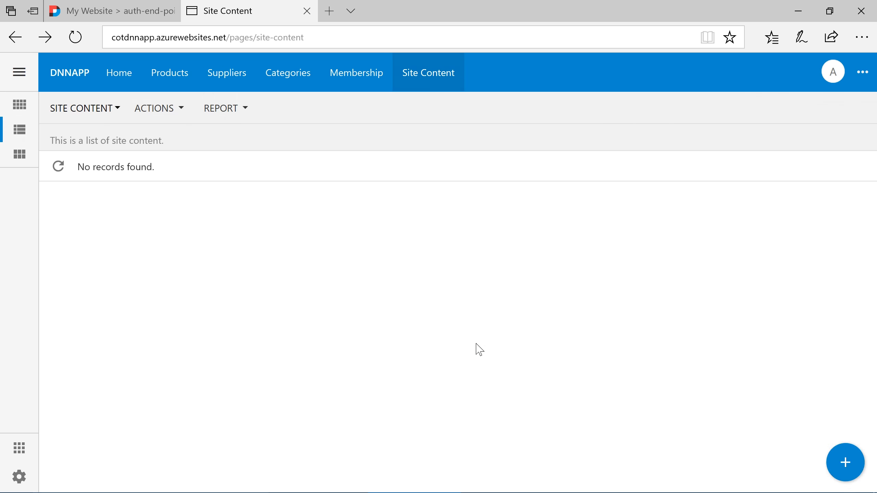
left_click(471, 278)
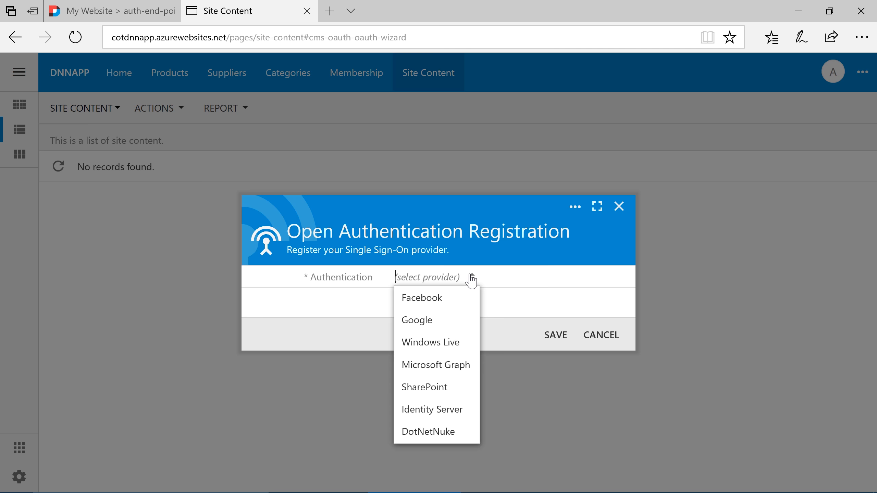
left_click(451, 432)
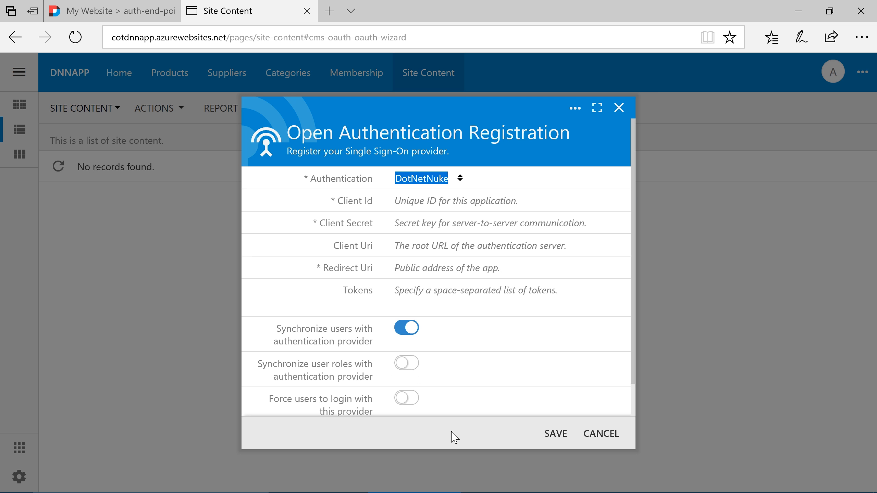
left_click(447, 207)
type("app1")
right_click(442, 222)
key("Escape")
key("ctrl+v")
key("Tab")
type("htt")
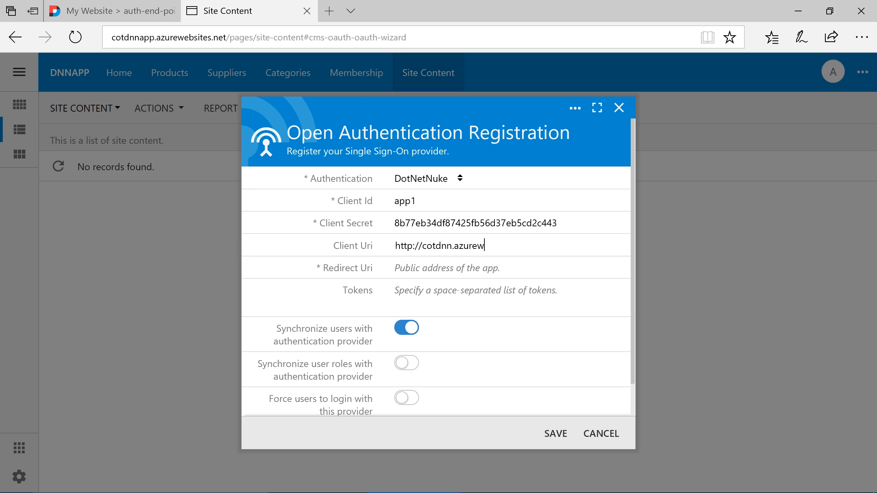
type("p://cotdnn.azurewebsites.net/auth-end-point-1")
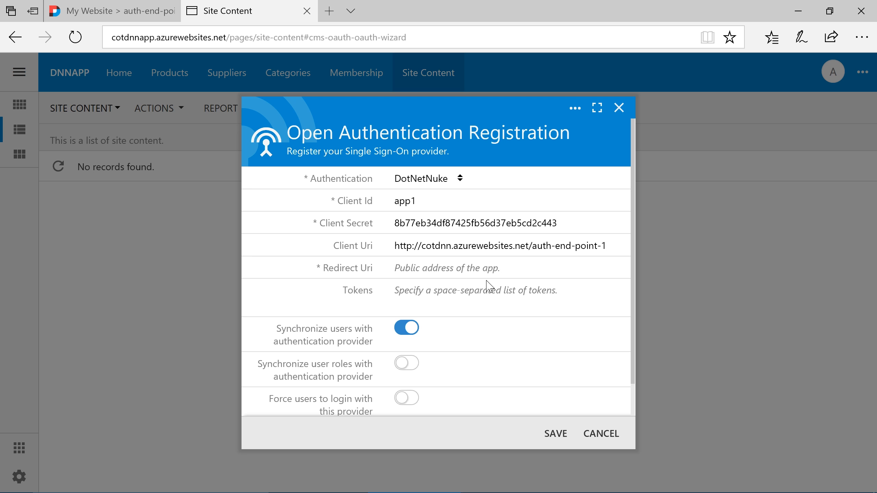
- Set a Redirect Uri ending in net/appservices/saas/dnn, enable user role synchronization, and save
key("Tab")
type("h")
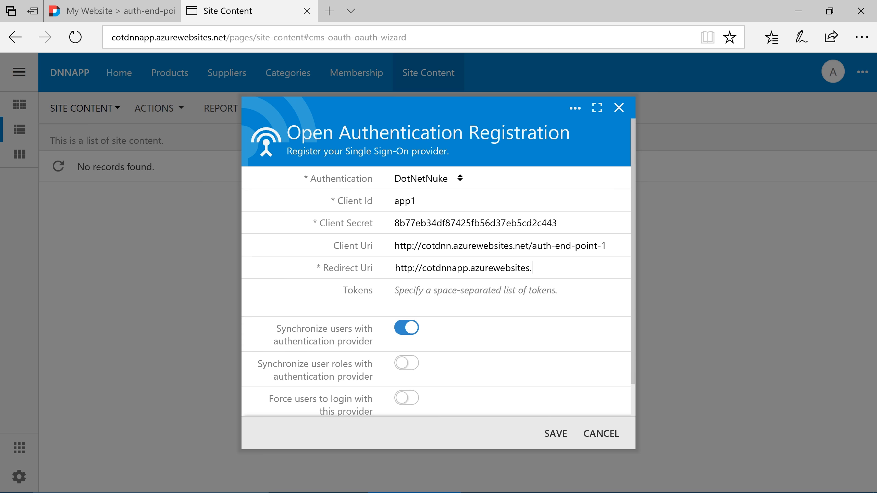
type("net/appservices/saas/dnn")
key("Tab")
left_click(406, 362)
left_click(553, 436)
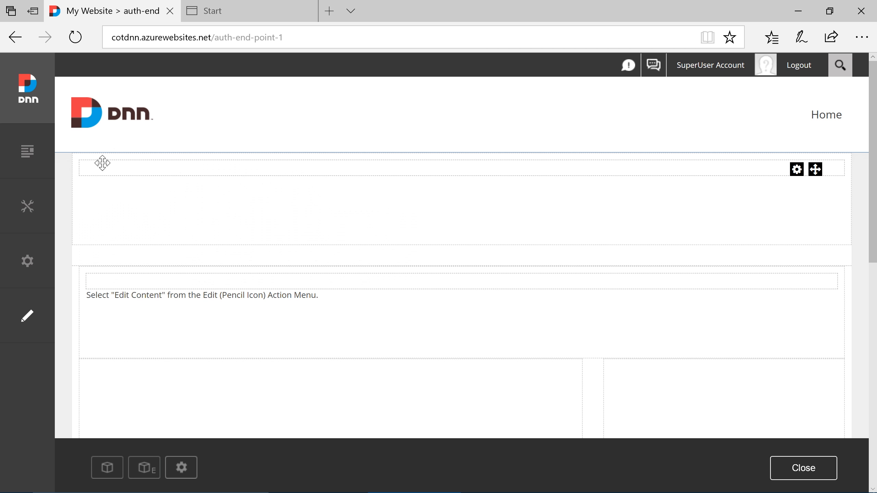
- Create a new site page named Suppliers
mouse_move(39, 160)
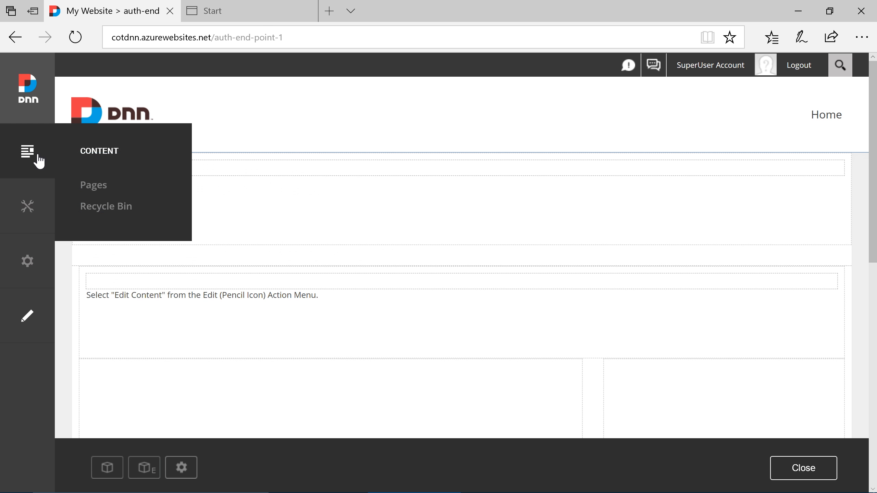
left_click(93, 186)
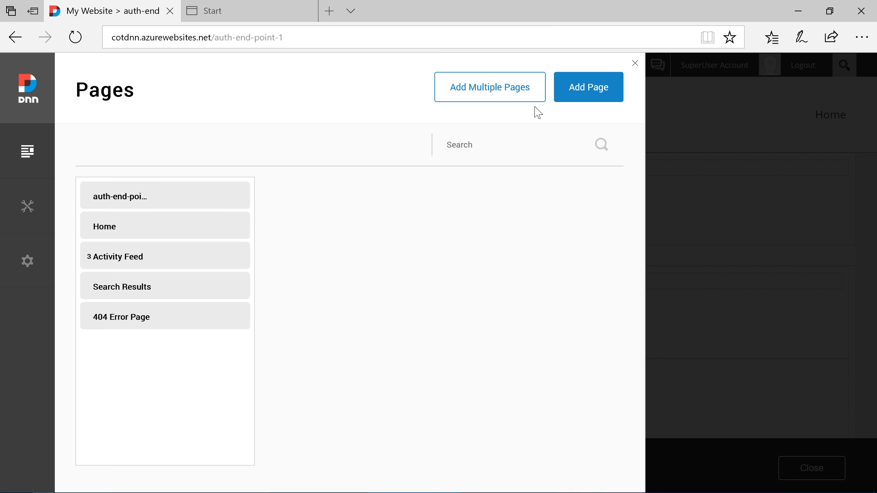
left_click(580, 99)
left_click(316, 331)
type("Suppliers")
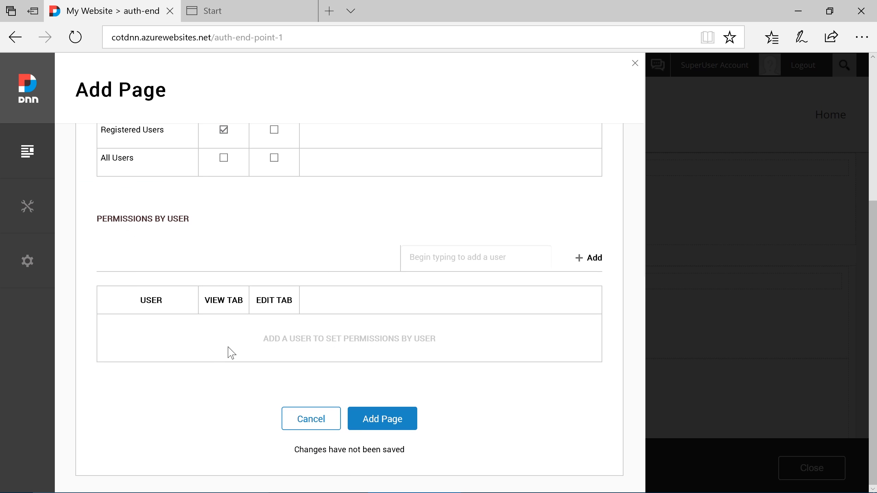
left_click(360, 417)
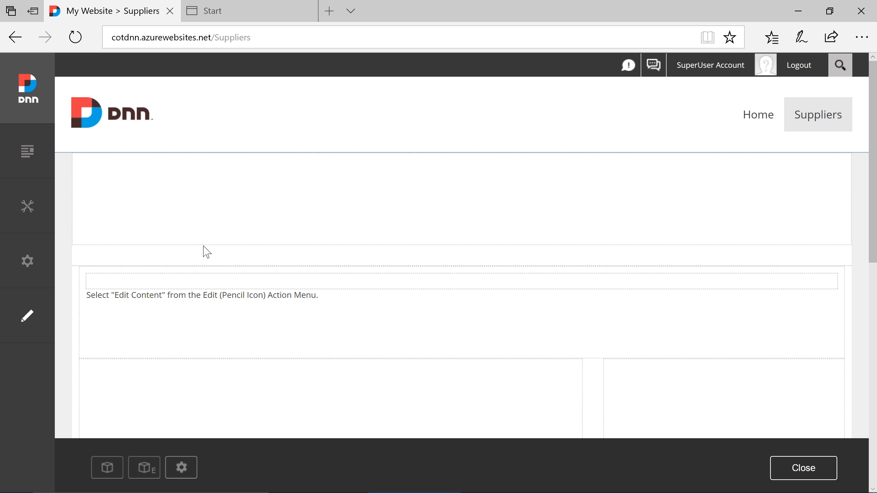
- Add the Cloud On Time Connector module to the top pane and point it at /pages/suppliers
left_click(108, 464)
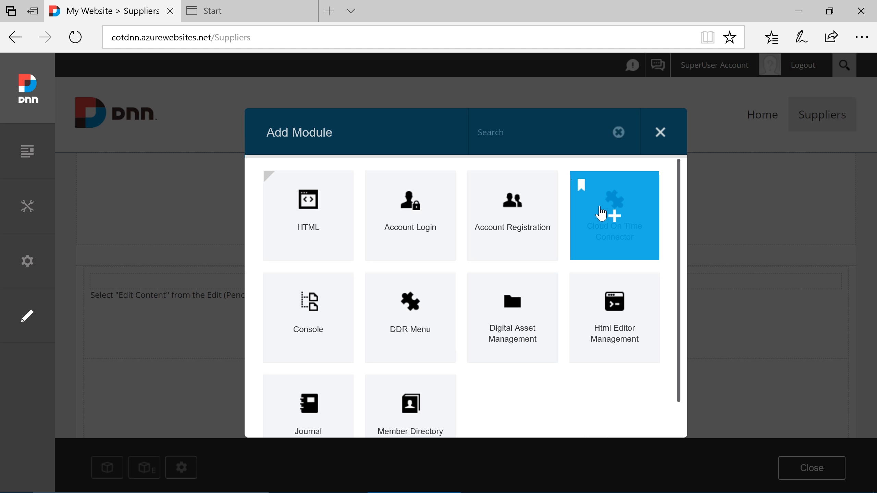
left_click_drag(601, 214, 464, 198)
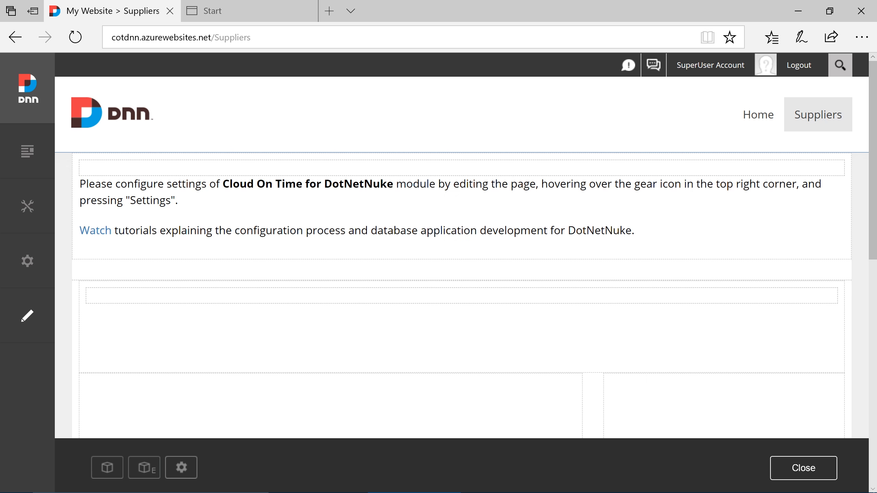
mouse_move(797, 172)
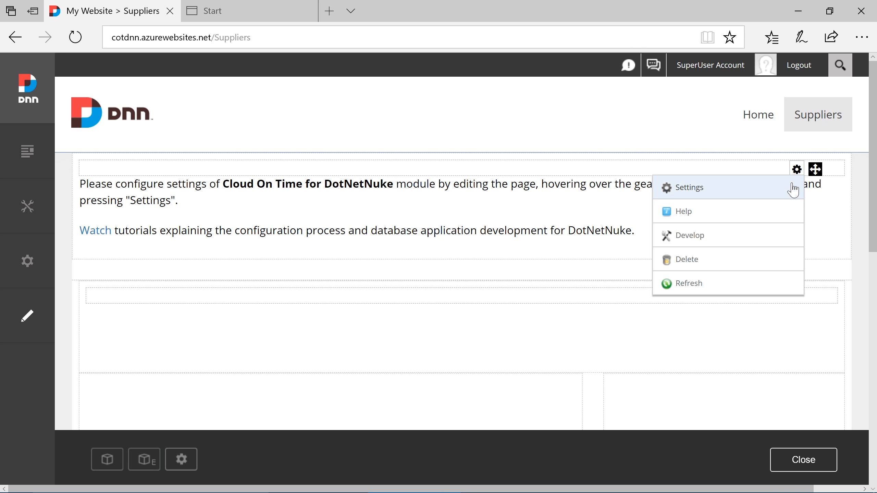
left_click(792, 189)
left_click(494, 318)
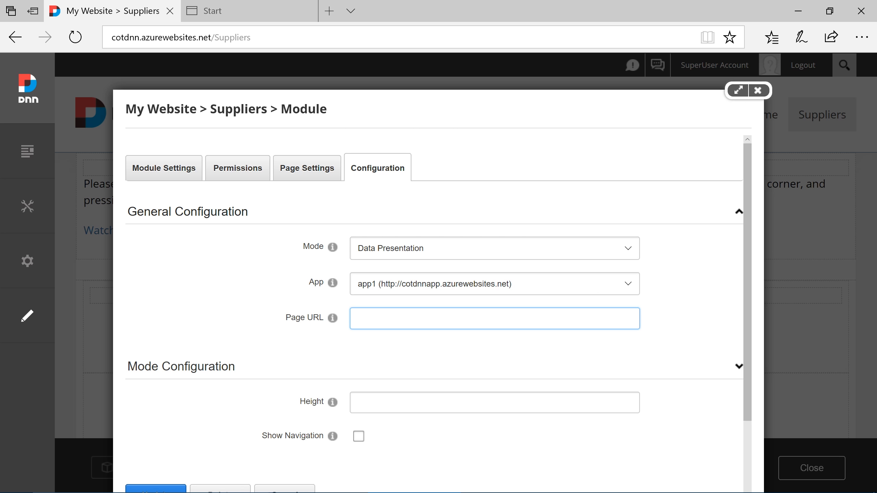
scroll(428, 311, "down", 2)
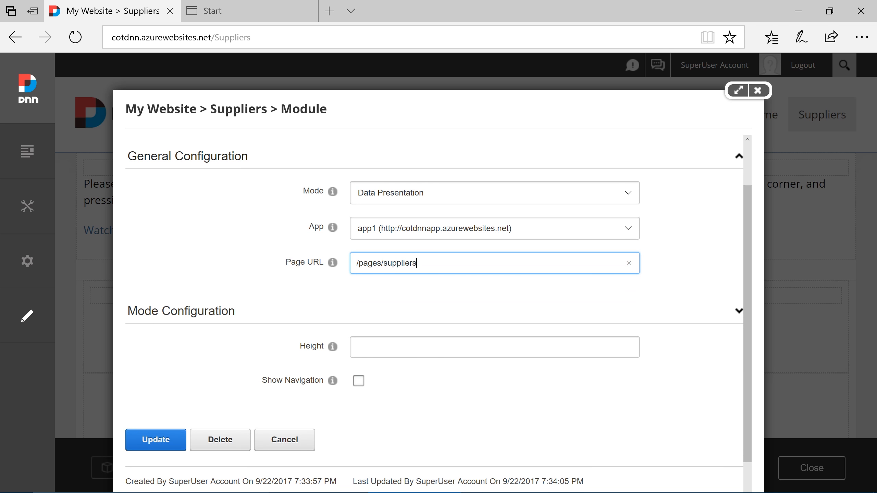
left_click(155, 439)
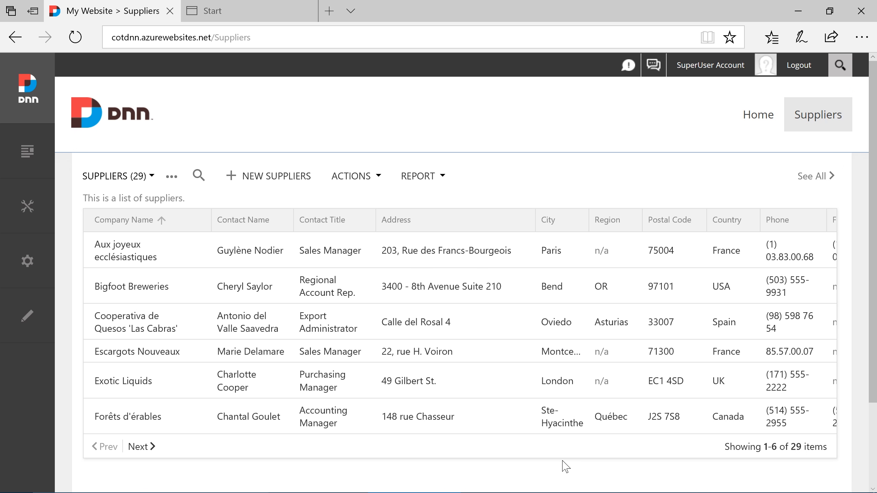
- Add a new supplier 'Code On Time' located in San Diego, USA
left_click(271, 177)
type("Code On Time")
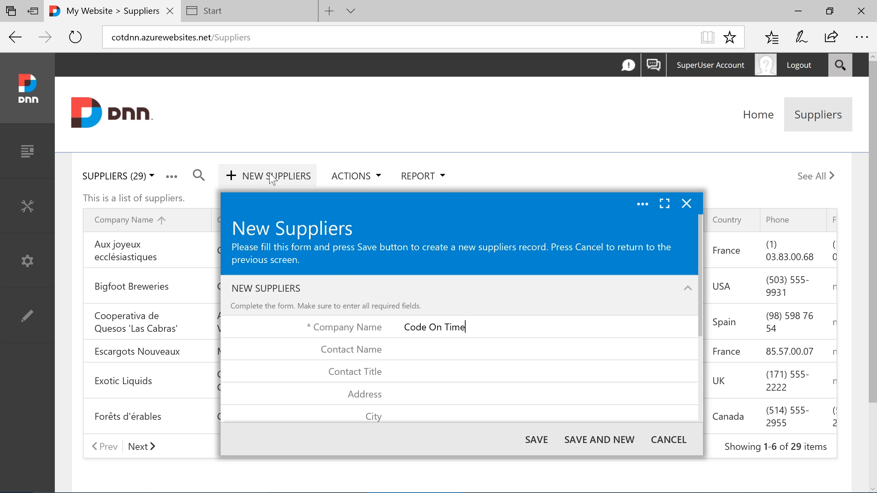
key("Tab")
key("Tab")
key("Tab")
key("Tab")
type("San Diego")
key("Tab")
key("Tab")
key("Tab")
type("USA")
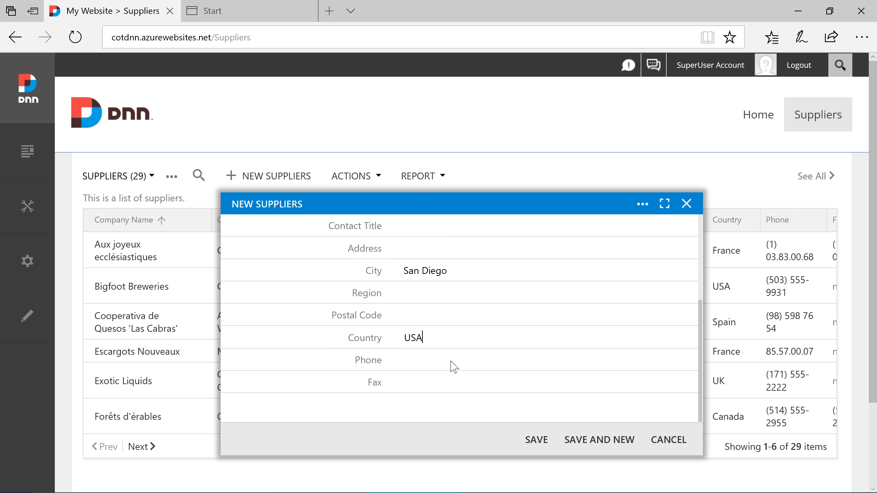
left_click(536, 440)
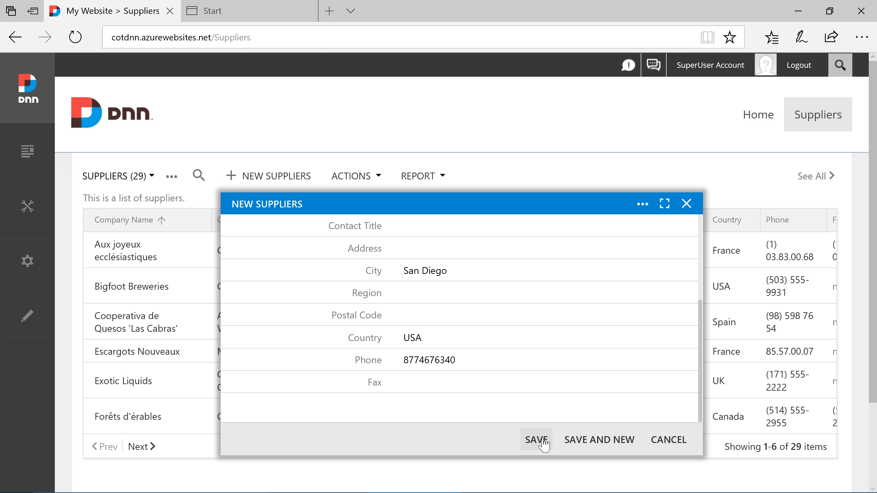
- Start a new product 'Premium App Builder' in the Software category for the Code On Time supplier
left_click(497, 334)
scroll(497, 335, "down", 5)
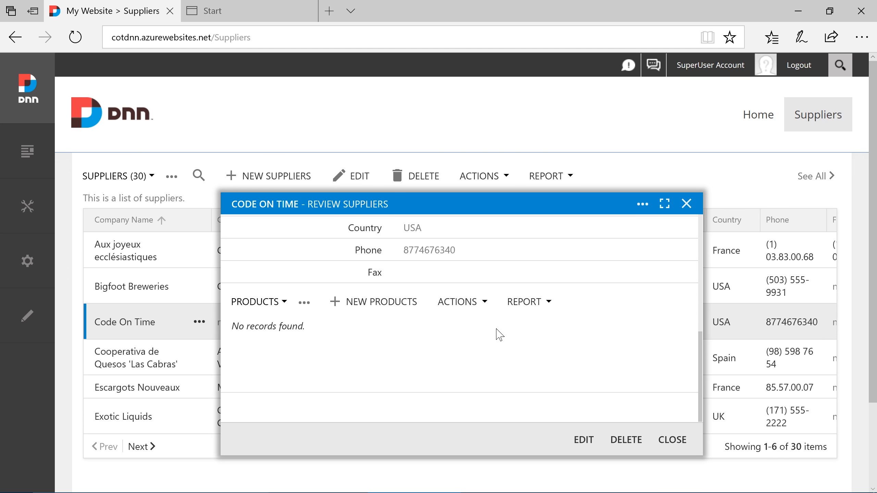
left_click(394, 301)
type("Premium App Builder")
key("Tab")
type("So")
key("Tab")
- Fill in the product's remaining fields, including unit price 899, and mark it not discontinued
type("1")
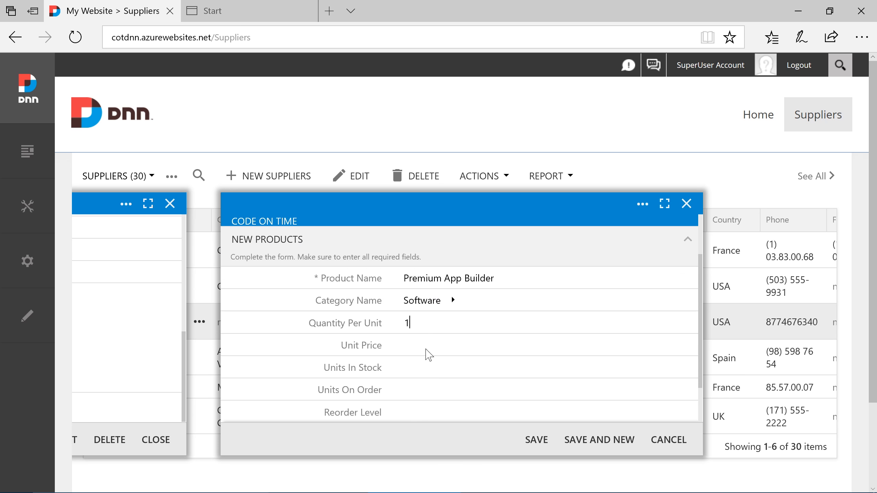
key("Tab")
type("899")
key("Tab")
type("999")
key("Tab")
type("0")
scroll(566, 394, "down", 2)
left_click(412, 382)
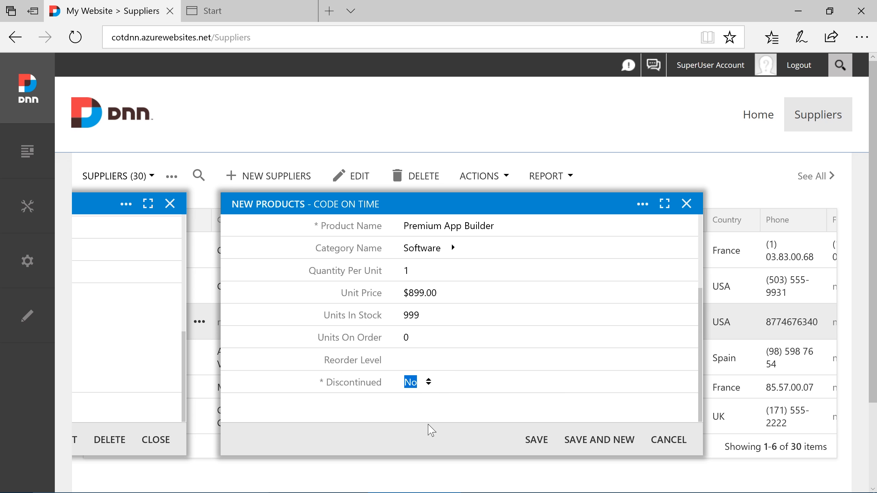